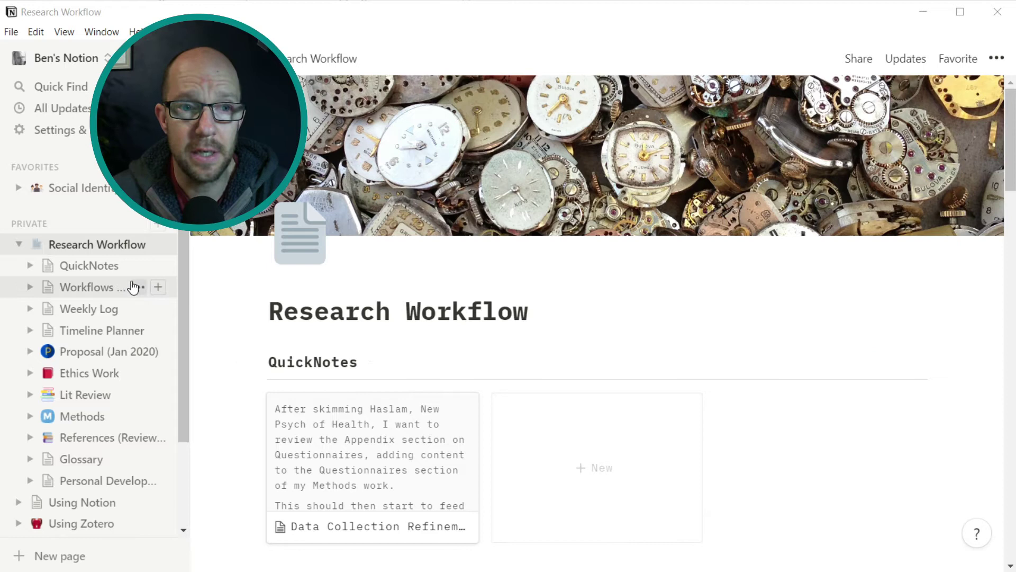
# - Collapse and re-expand Research Workflow in the sidebar, then scroll down to the Research Tasks board
pyautogui.click(19, 244)
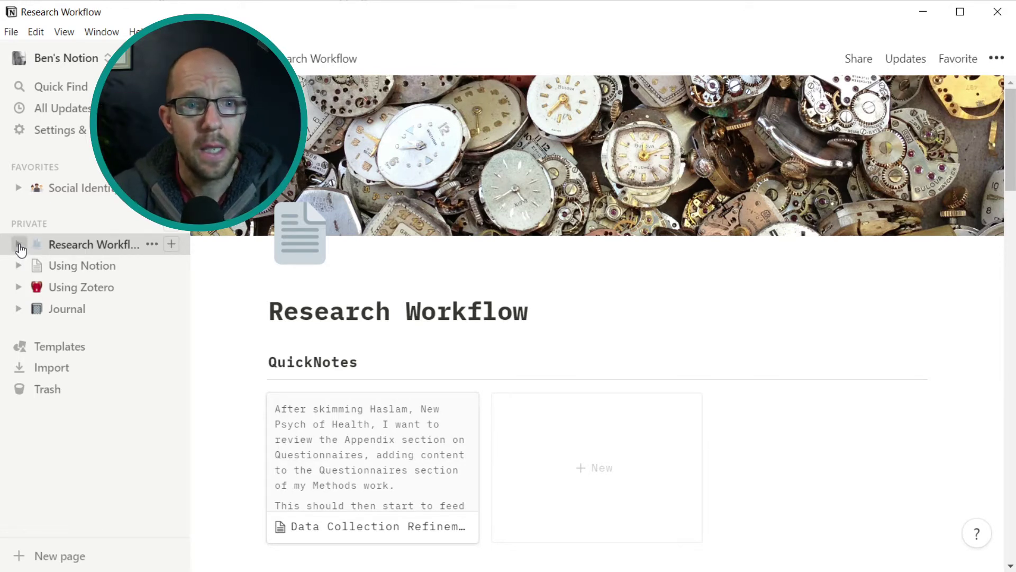
pyautogui.click(19, 245)
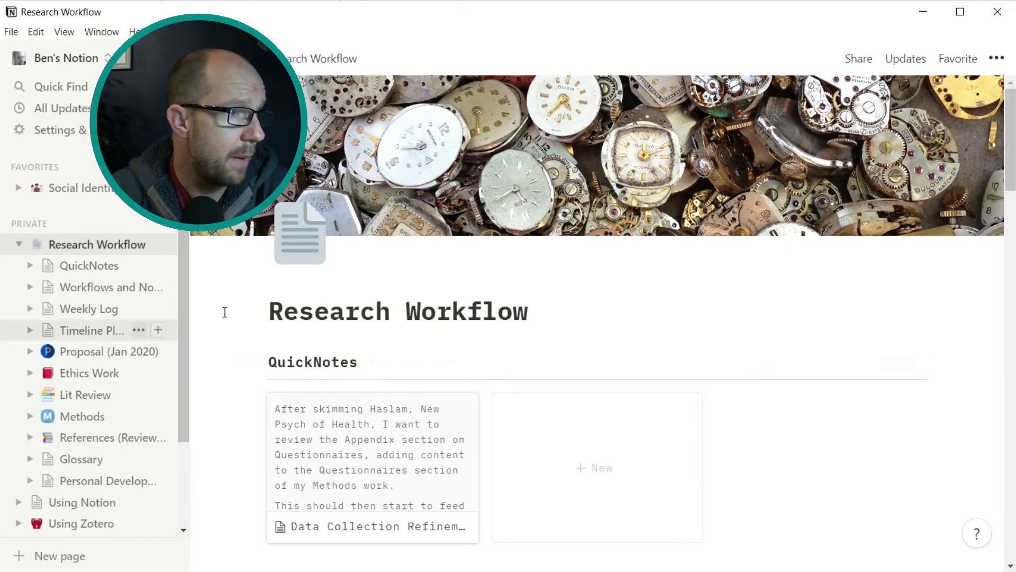
pyautogui.scroll(-2, 285, 320)
pyautogui.scroll(-1, 285, 320)
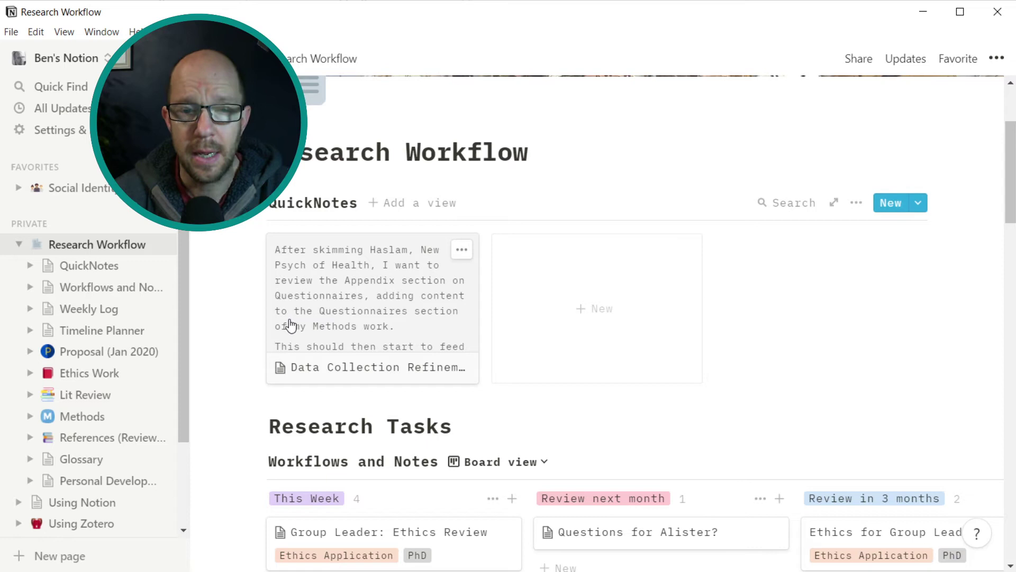
pyautogui.scroll(-2, 292, 327)
pyautogui.scroll(-3, 291, 326)
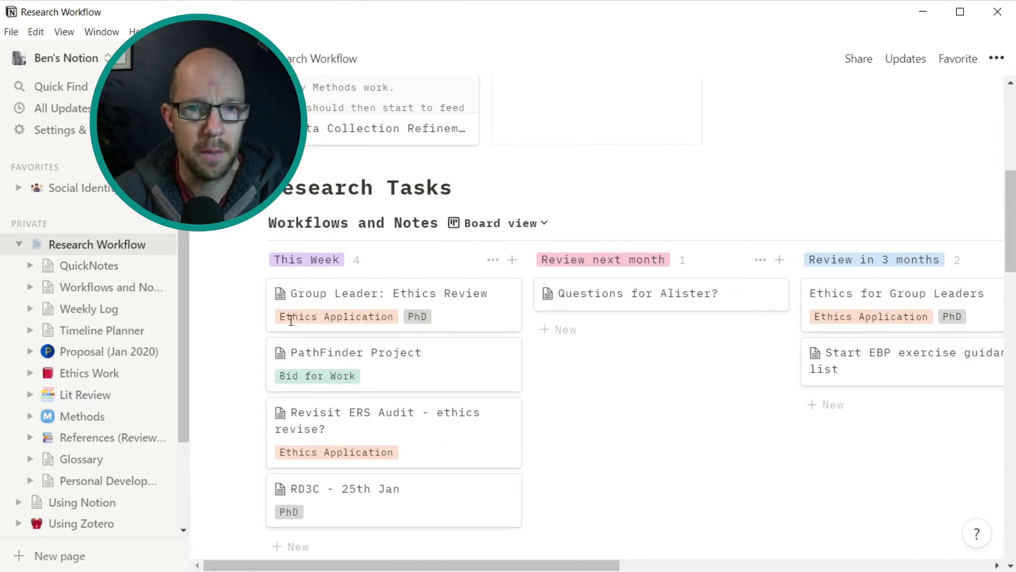
pyautogui.scroll(-1, 292, 327)
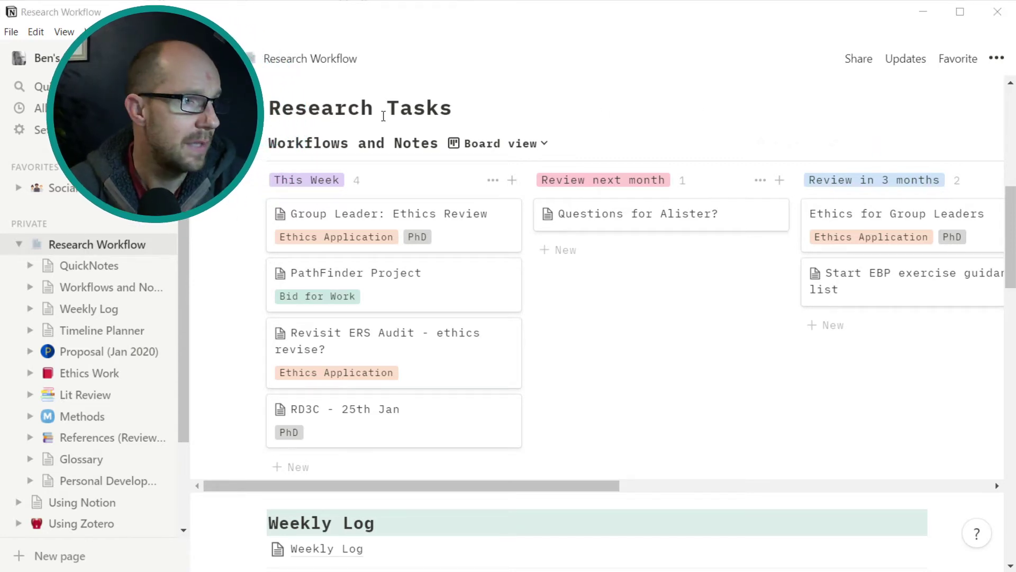
pyautogui.click(598, 272)
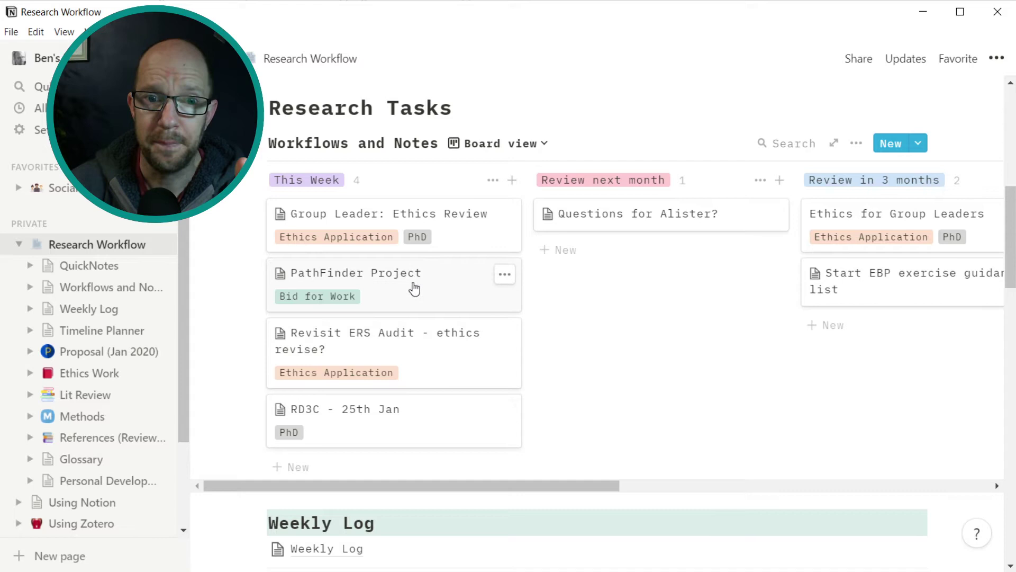
pyautogui.click(471, 230)
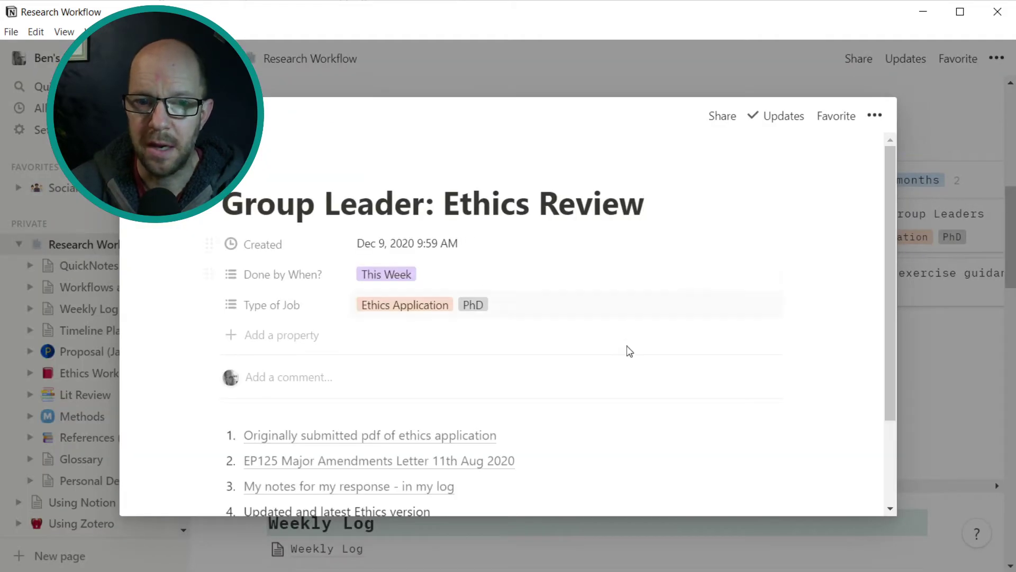
pyautogui.scroll(-3, 632, 355)
pyautogui.scroll(3, 477, 339)
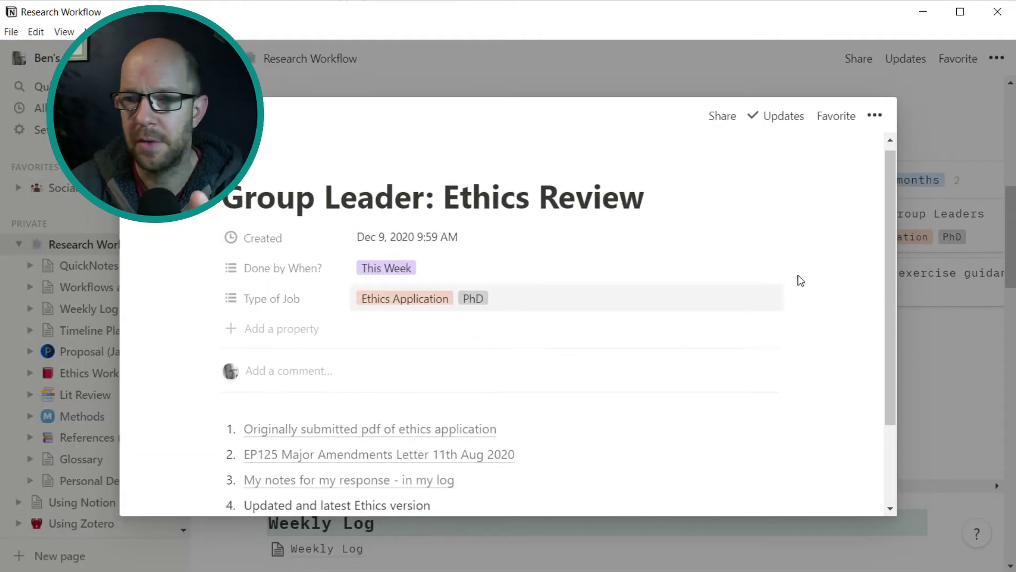
pyautogui.click(997, 344)
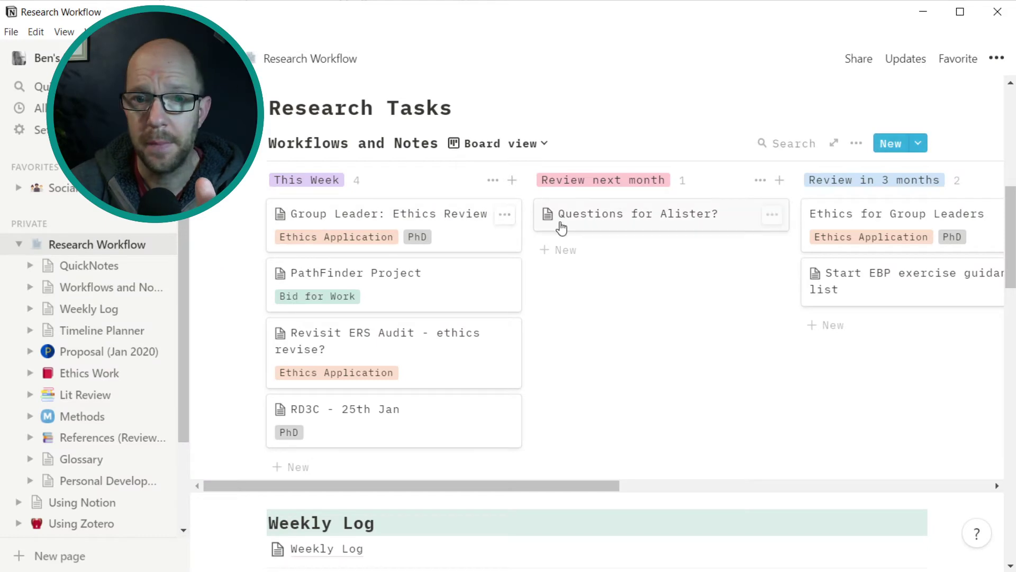
pyautogui.click(857, 143)
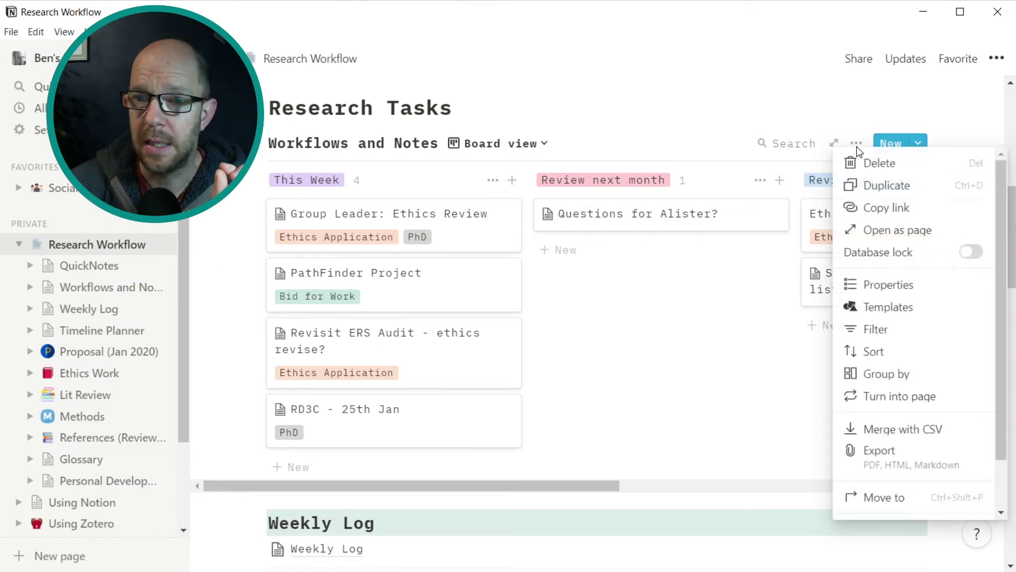
pyautogui.click(901, 291)
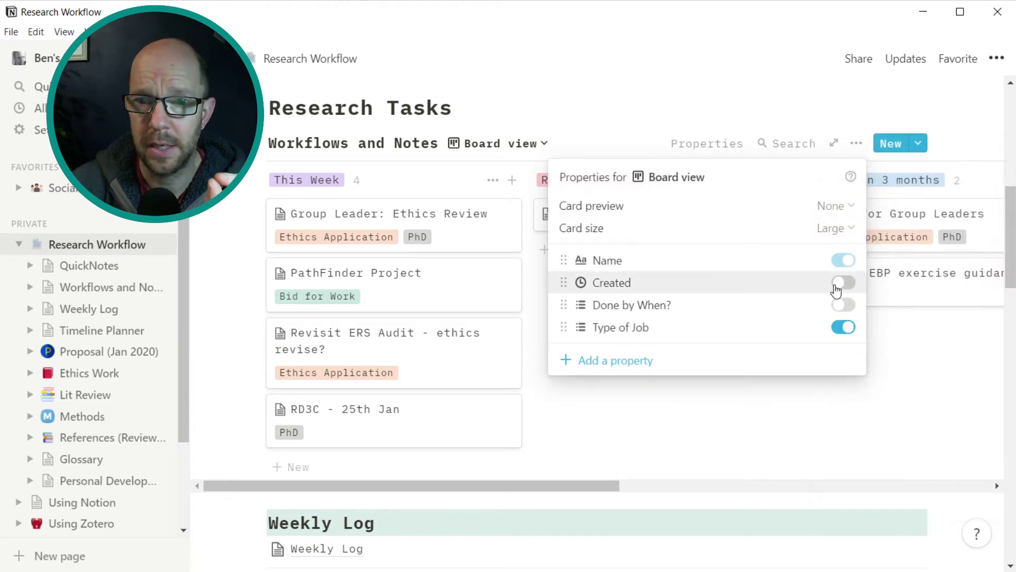
pyautogui.click(843, 306)
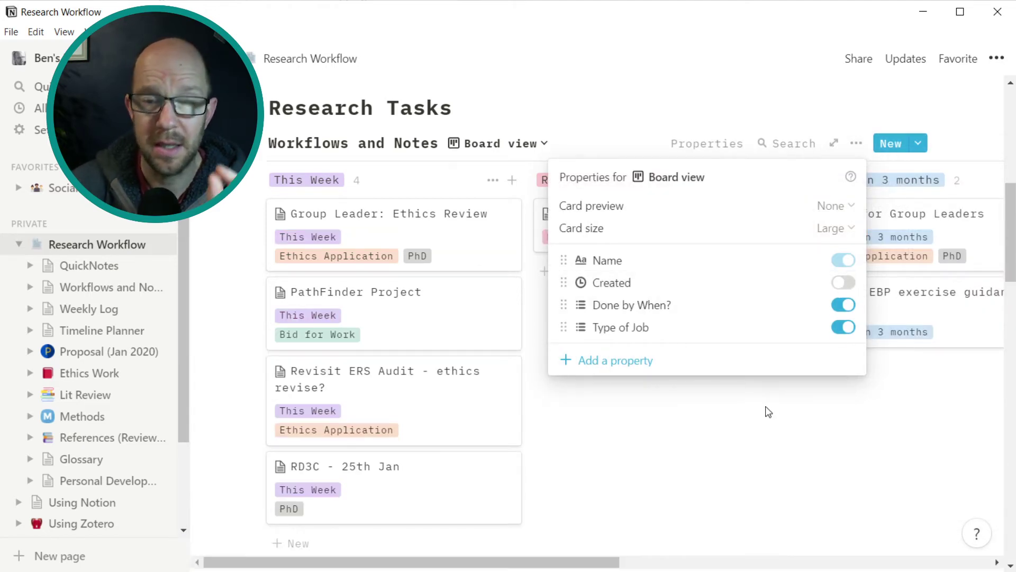
pyautogui.click(771, 408)
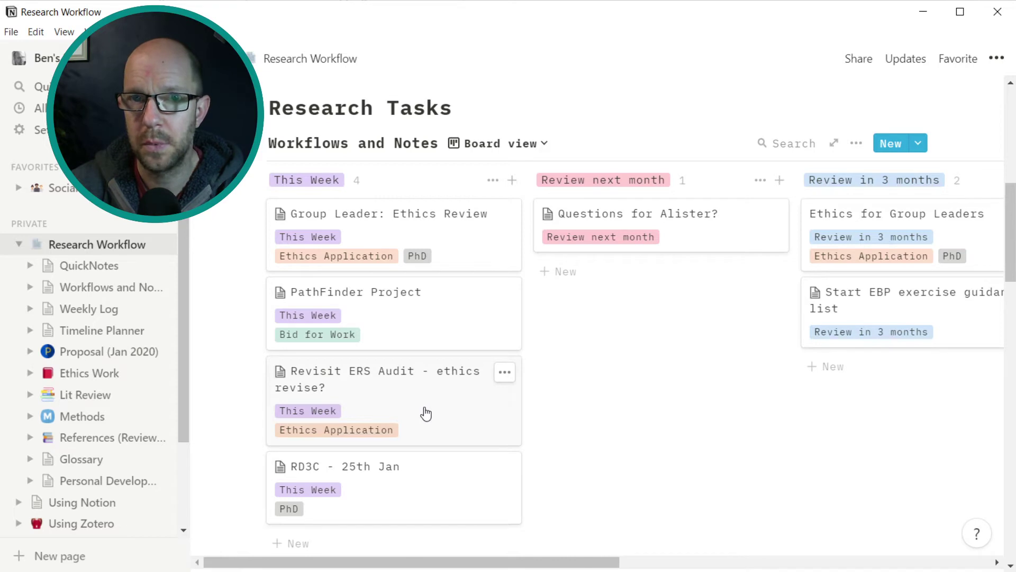
pyautogui.moveTo(433, 413); pyautogui.dragTo(695, 329)
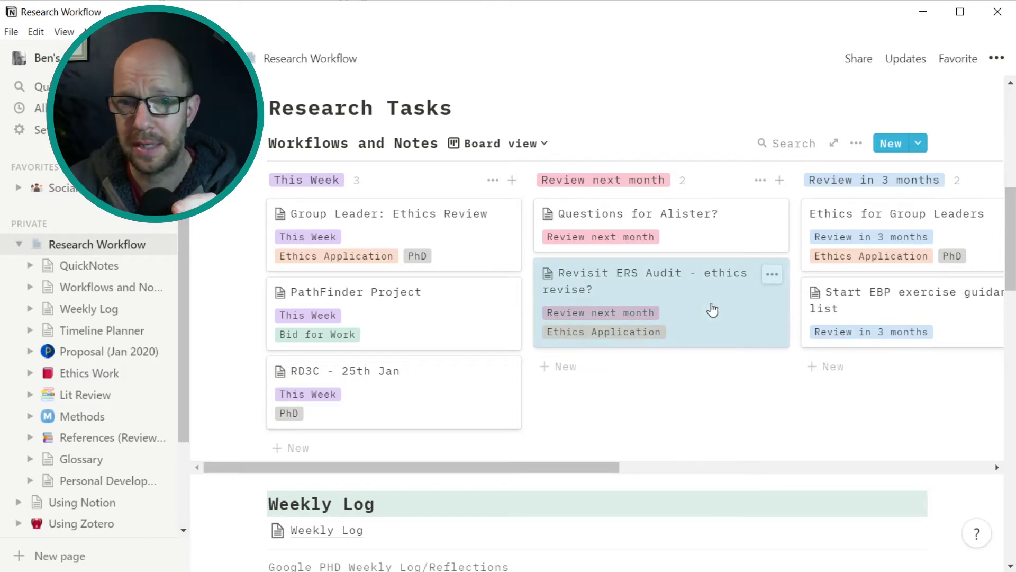
pyautogui.moveTo(710, 309); pyautogui.dragTo(423, 365)
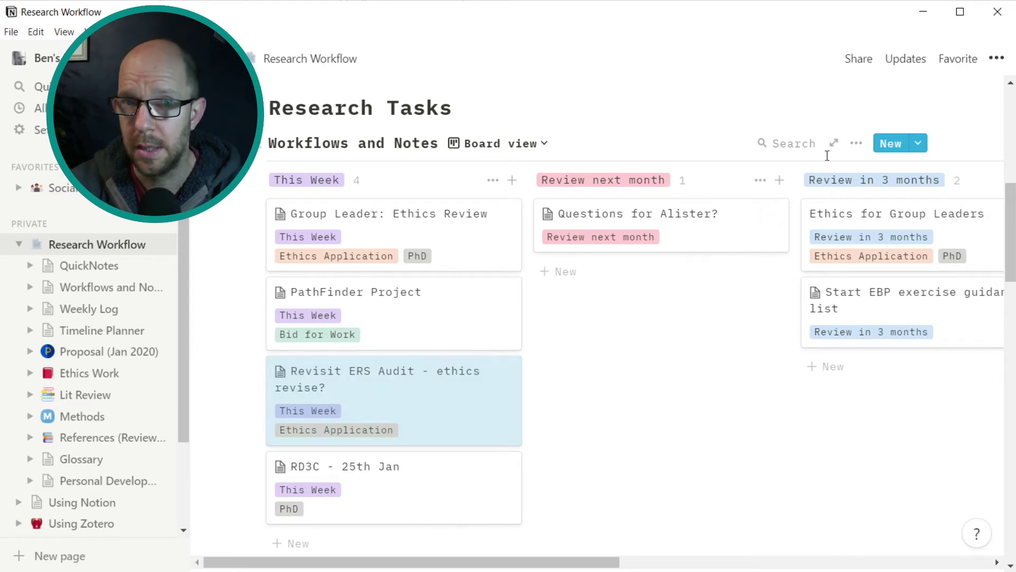
pyautogui.click(858, 144)
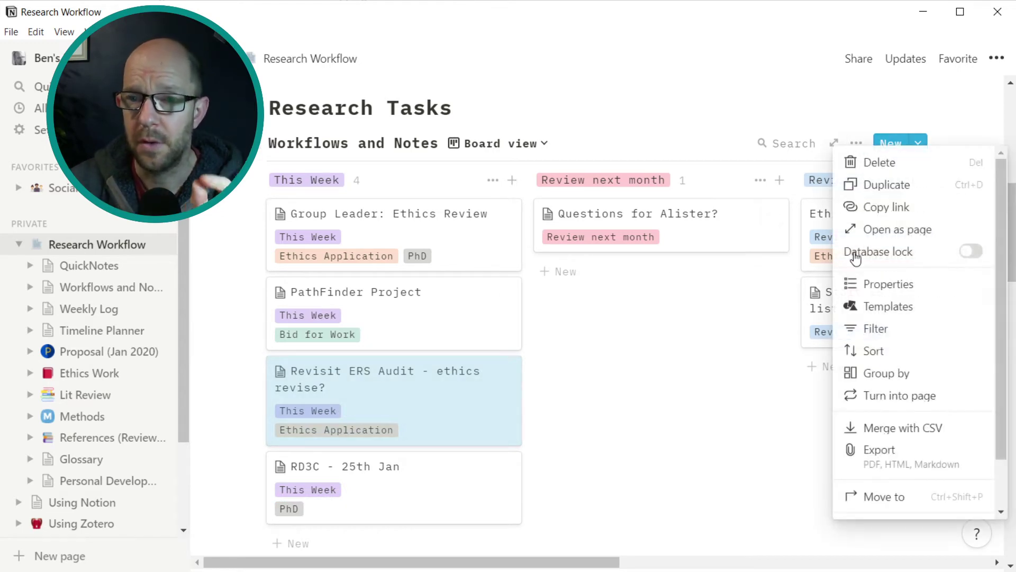
pyautogui.click(912, 282)
pyautogui.click(850, 307)
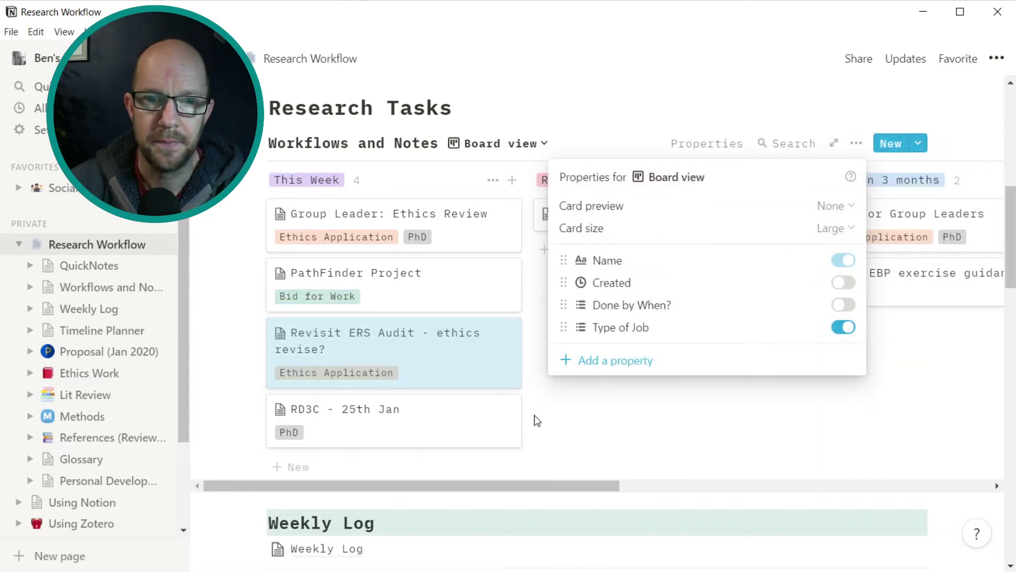
pyautogui.click(574, 442)
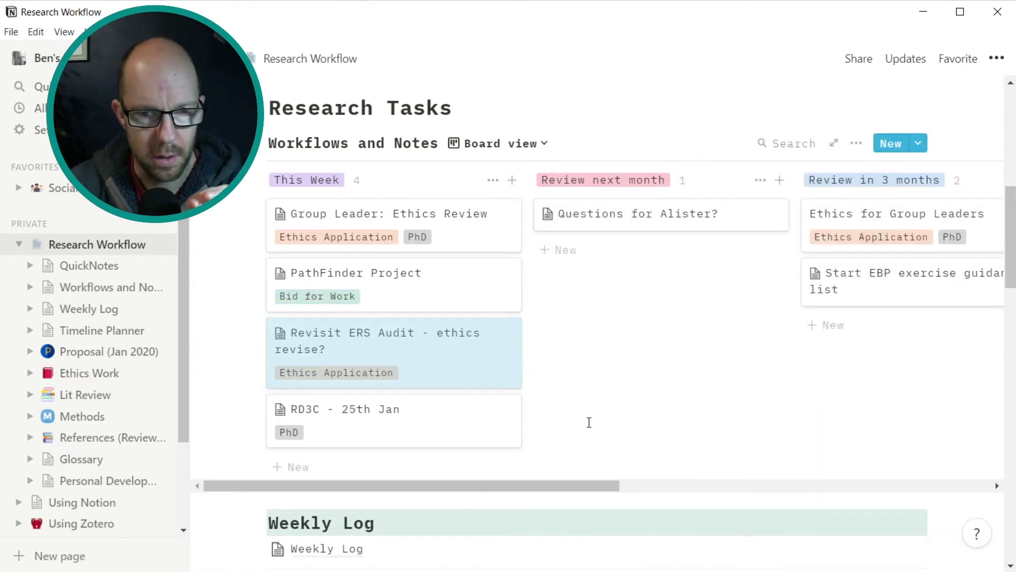
pyautogui.scroll(-2, 588, 422)
pyautogui.scroll(2, 588, 421)
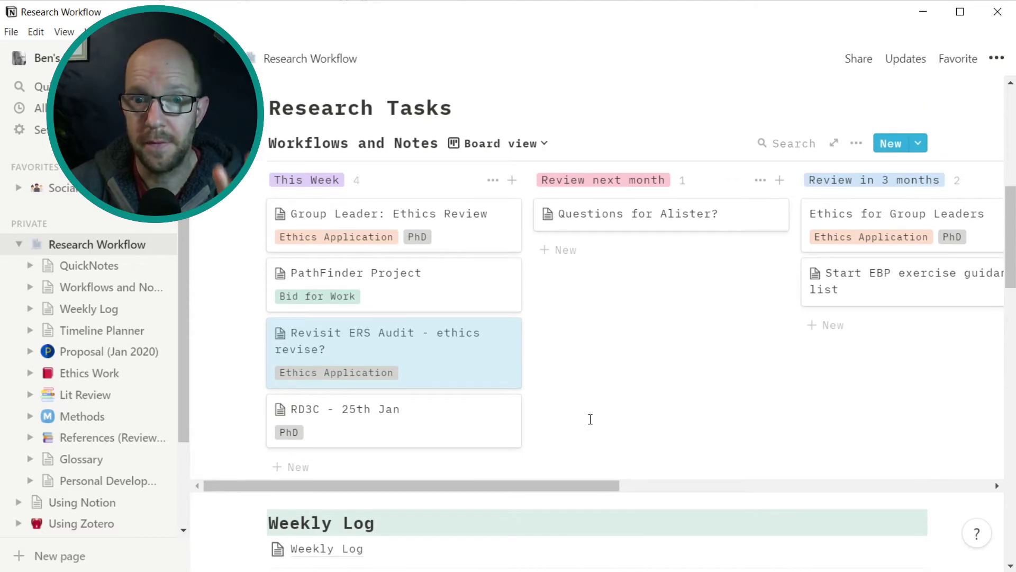
pyautogui.scroll(2, 590, 419)
pyautogui.scroll(-8, 590, 418)
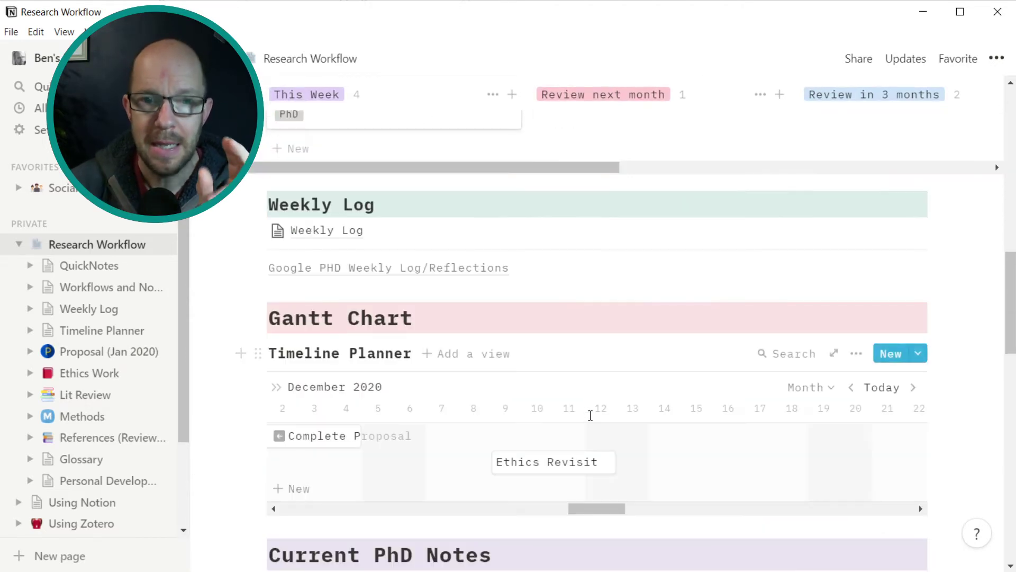
# - Open the Weekly Log database and switch it to its calendar view
pyautogui.click(329, 233)
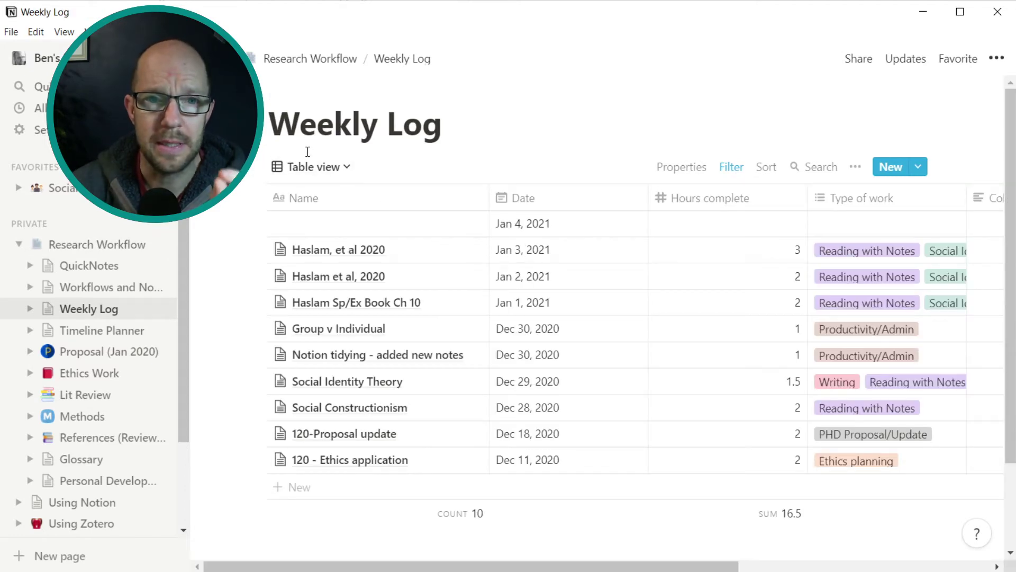
pyautogui.click(329, 167)
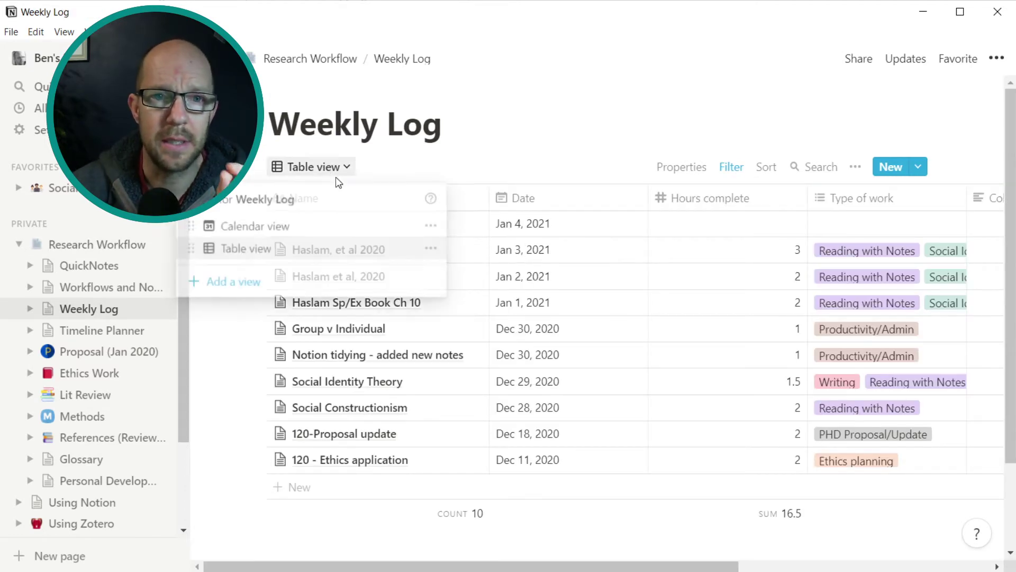
pyautogui.click(260, 226)
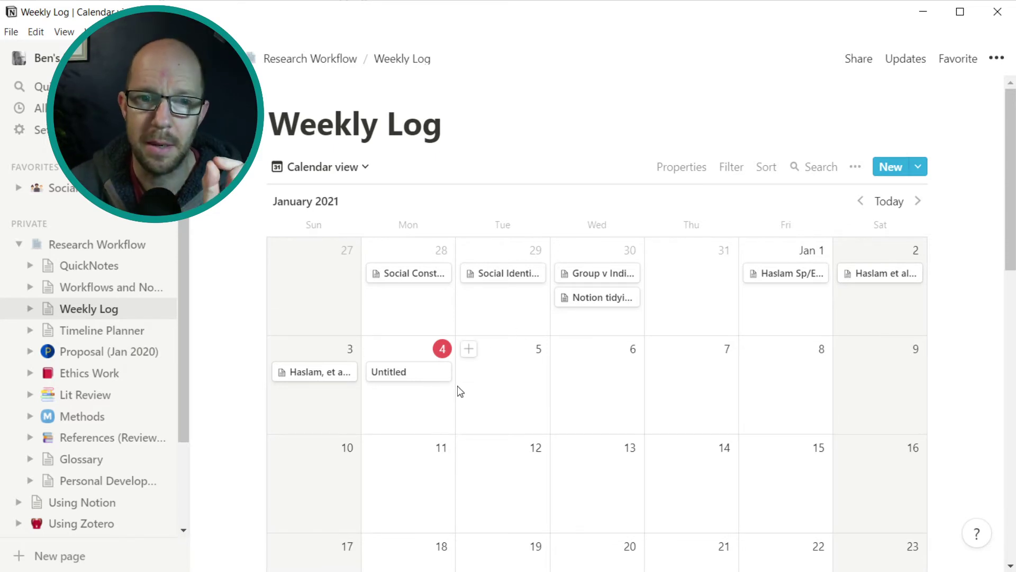
# - Add an Untitled entry on Tuesday 5 January without a Type of work, then list the views
pyautogui.click(468, 350)
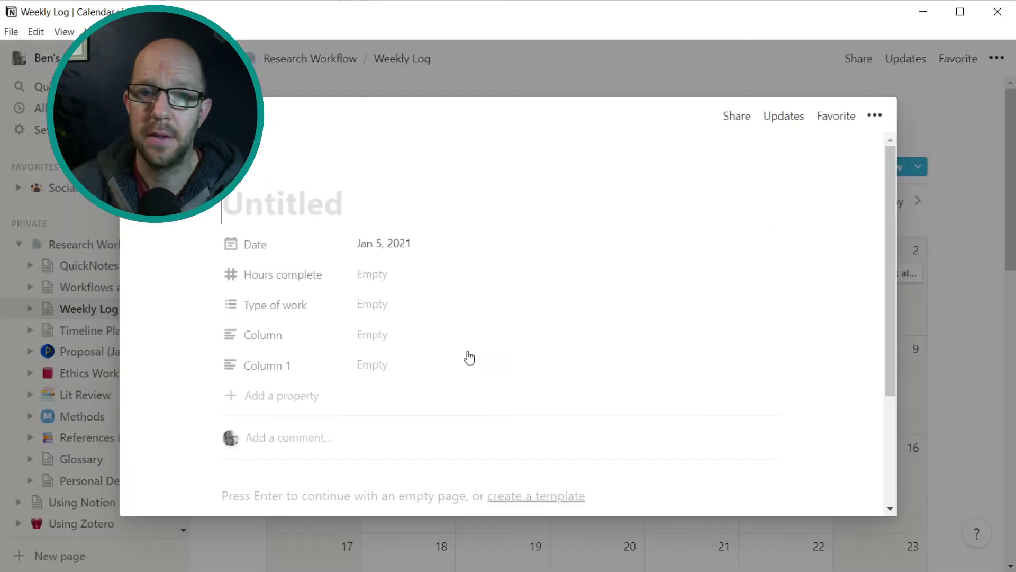
pyautogui.scroll(-2, 503, 344)
pyautogui.scroll(-1, 504, 343)
pyautogui.scroll(2, 504, 341)
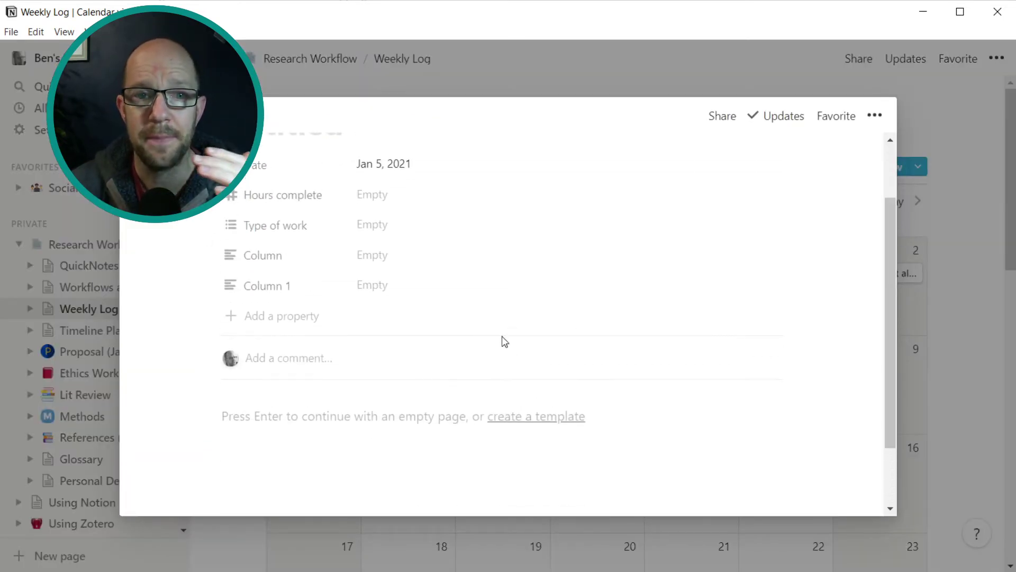
pyautogui.click(371, 226)
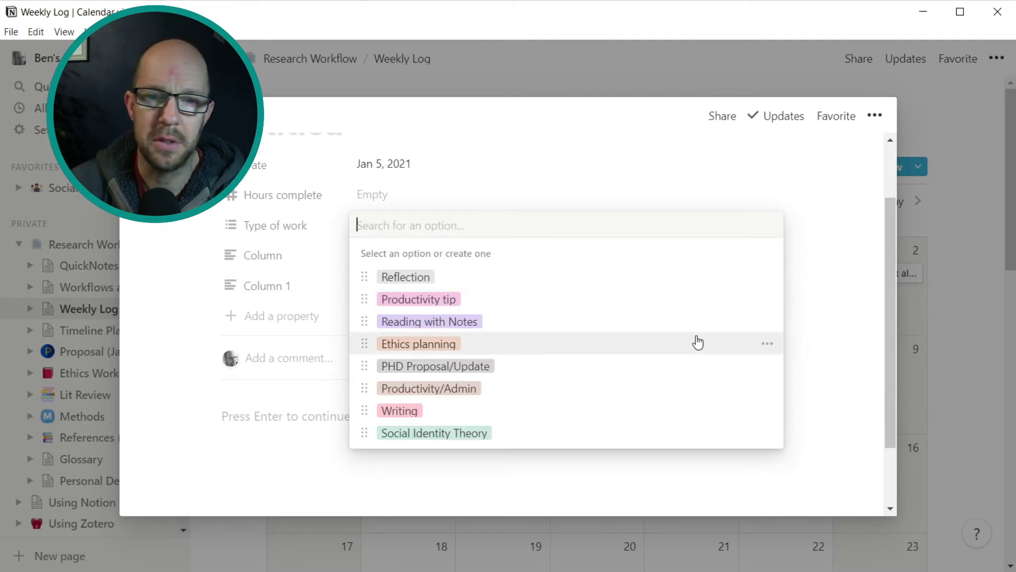
pyautogui.click(874, 336)
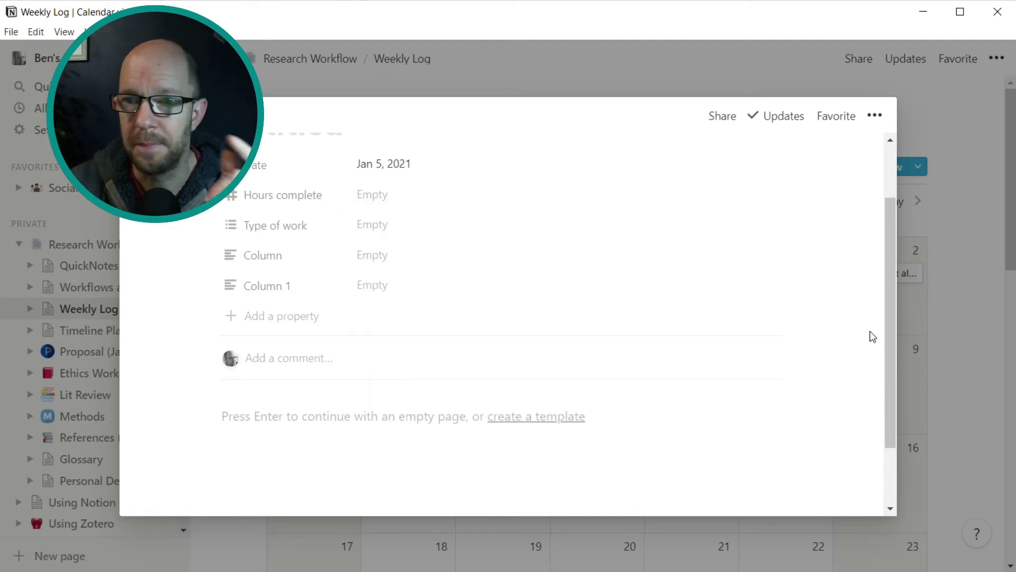
pyautogui.click(960, 293)
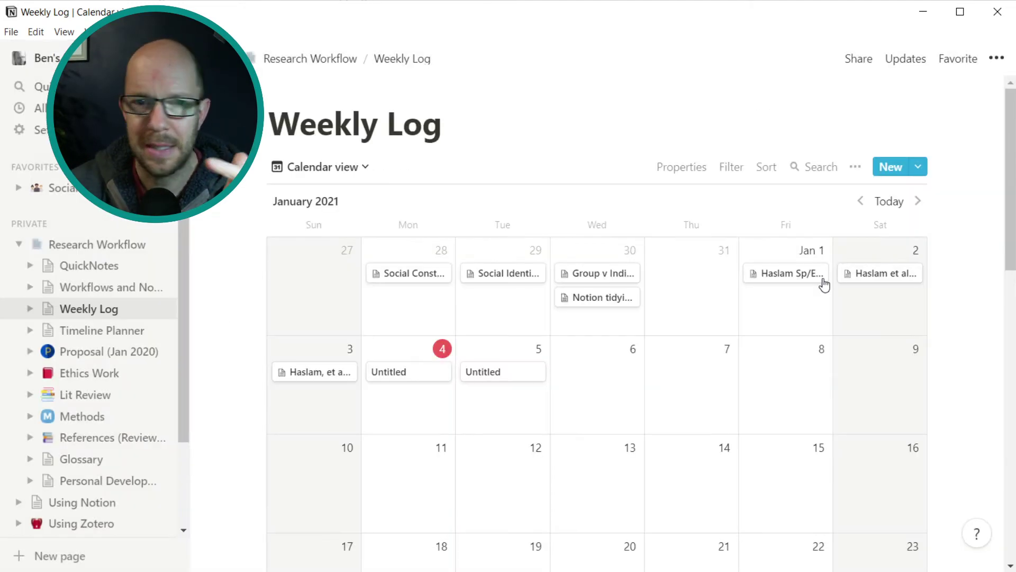
pyautogui.click(341, 171)
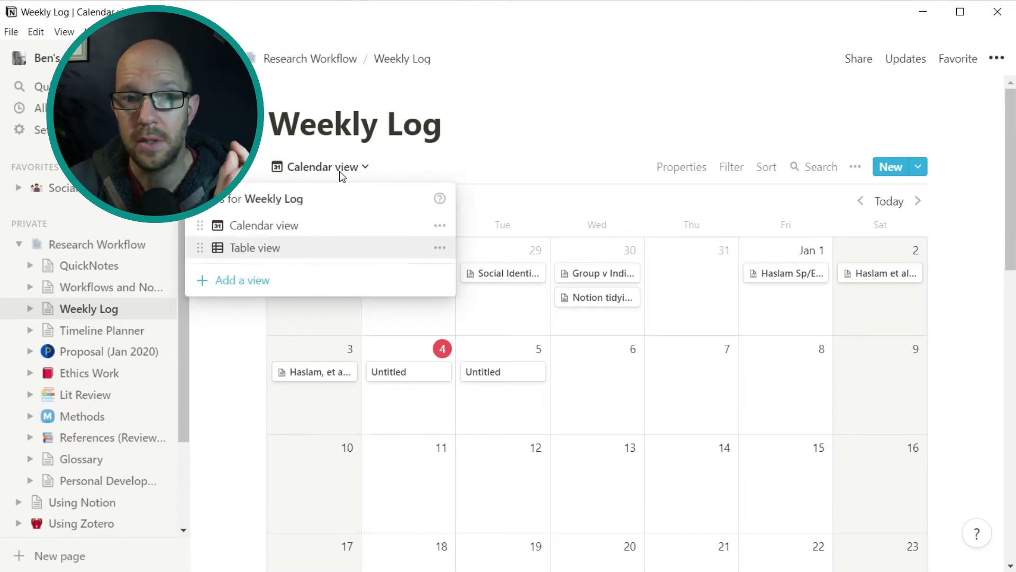
# - Show the Weekly Log as a table totalling 16.5 hours, then switch back to Calendar view
pyautogui.click(273, 258)
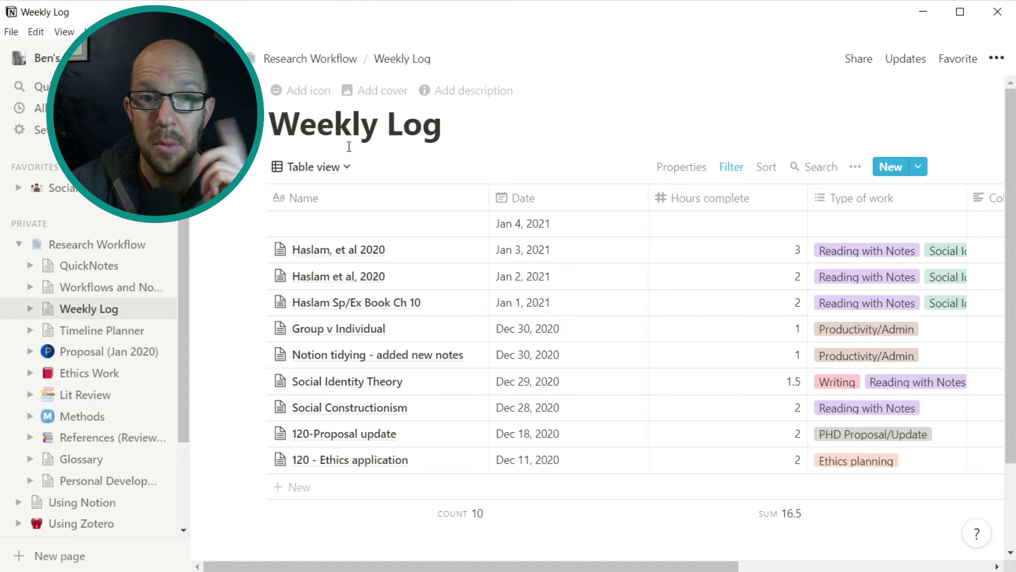
pyautogui.click(331, 167)
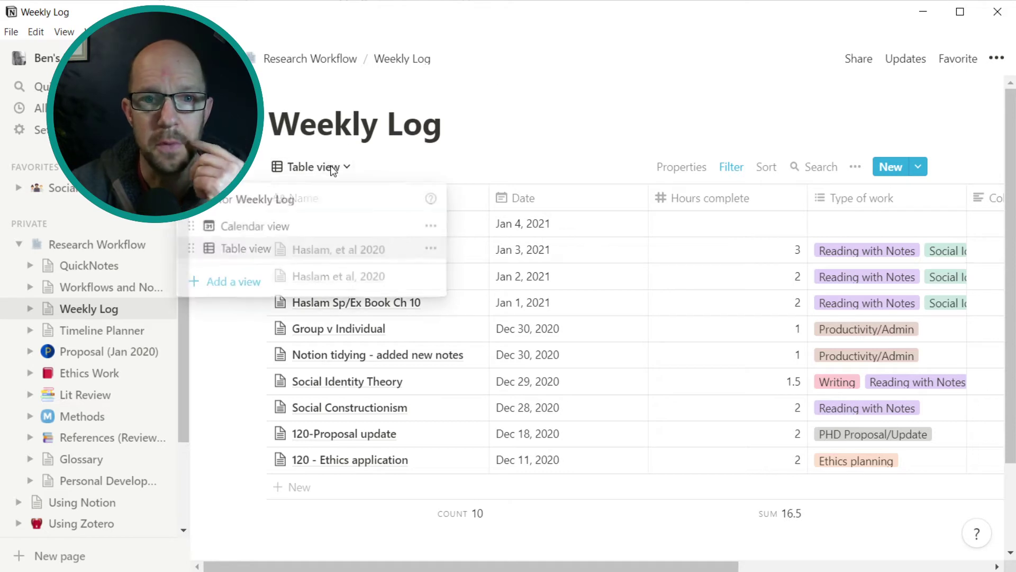
pyautogui.click(284, 228)
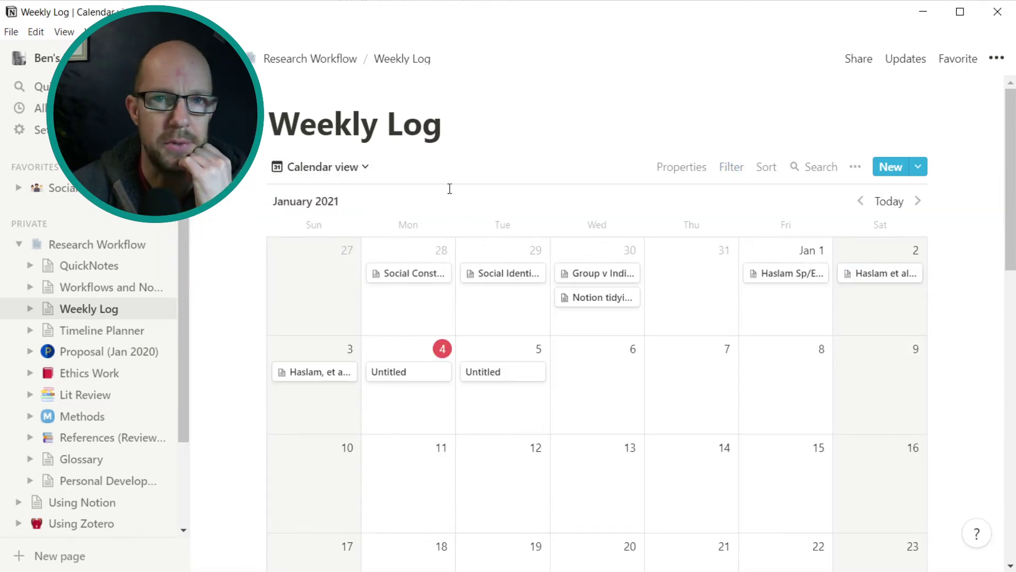
# - Return to the Research Workflow page and browse its task board, Weekly Log and Gantt Chart sections
pyautogui.click(310, 59)
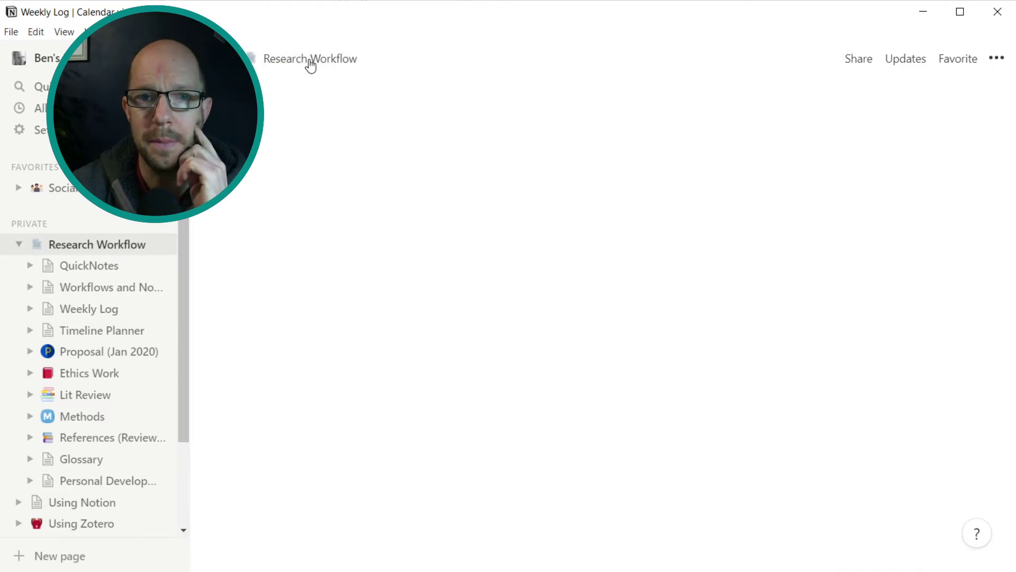
pyautogui.scroll(-6, 566, 318)
pyautogui.scroll(-6, 566, 314)
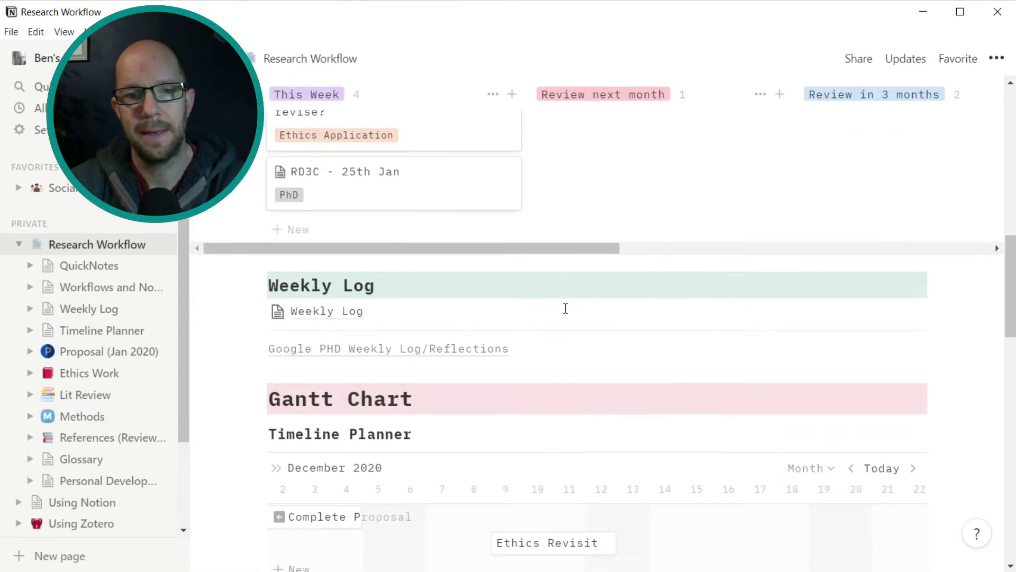
pyautogui.scroll(-1, 413, 297)
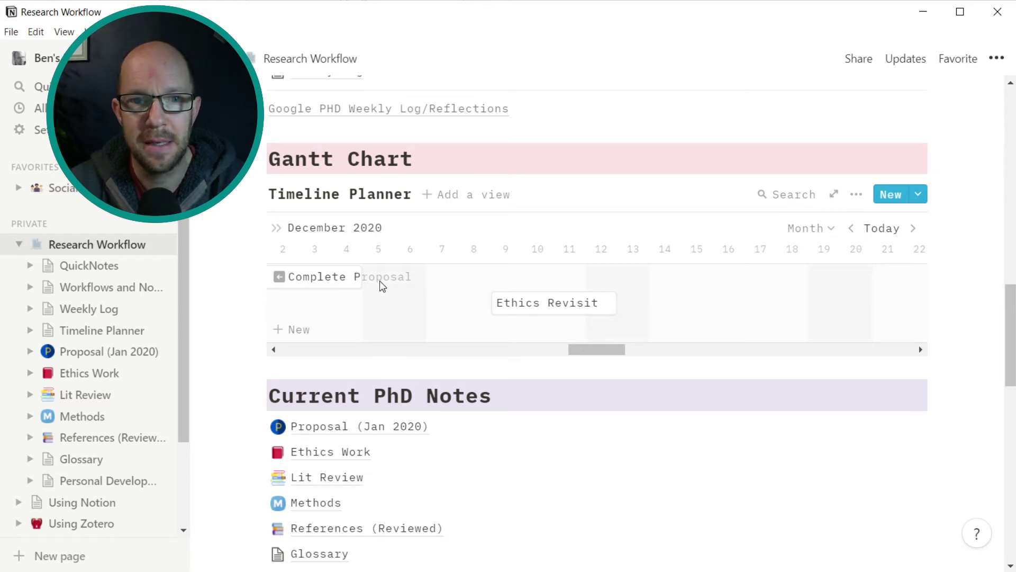
pyautogui.scroll(-2, 381, 286)
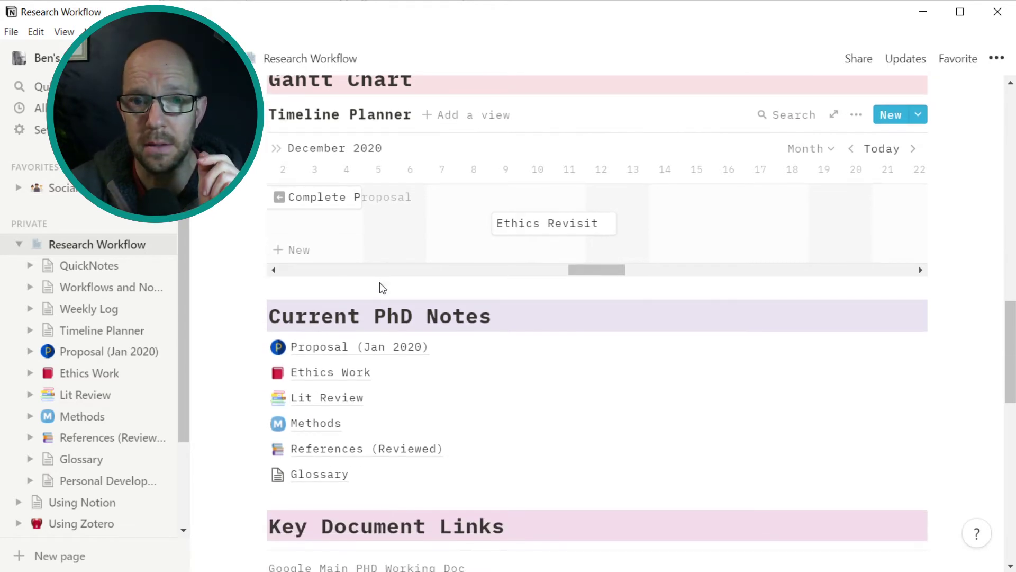
pyautogui.scroll(2, 381, 281)
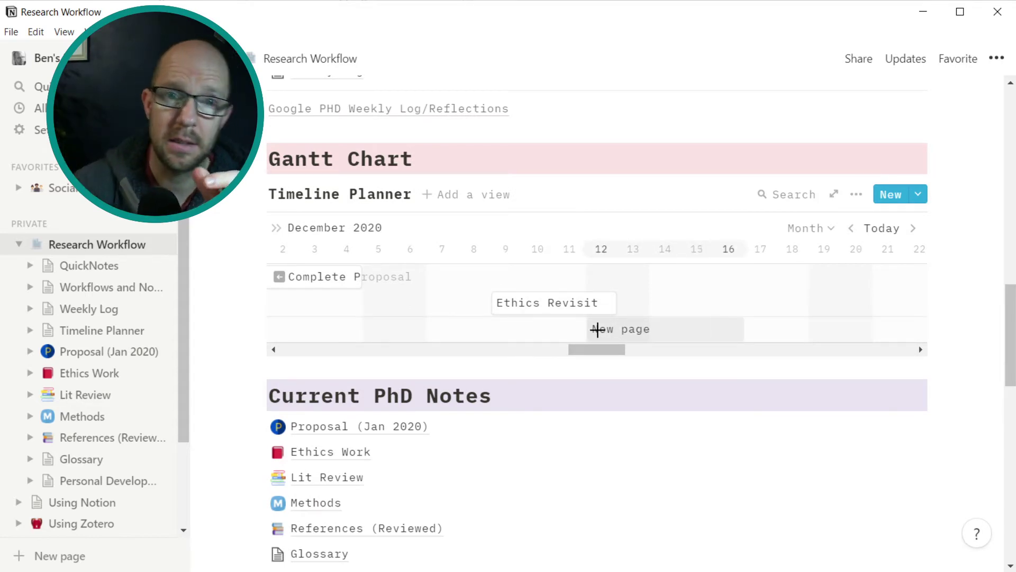
pyautogui.scroll(3, 613, 340)
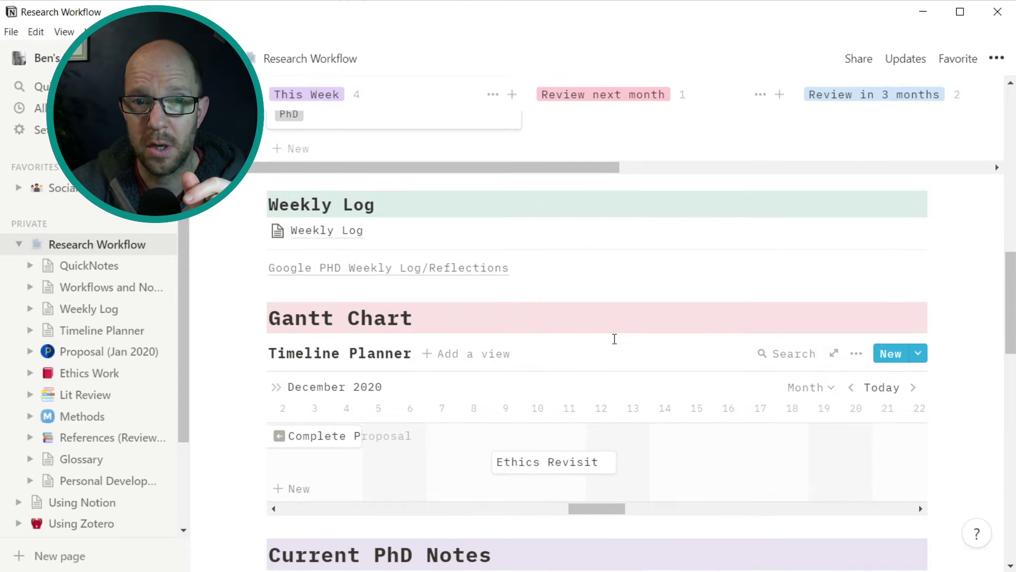
pyautogui.scroll(-2, 612, 343)
pyautogui.scroll(4, 612, 348)
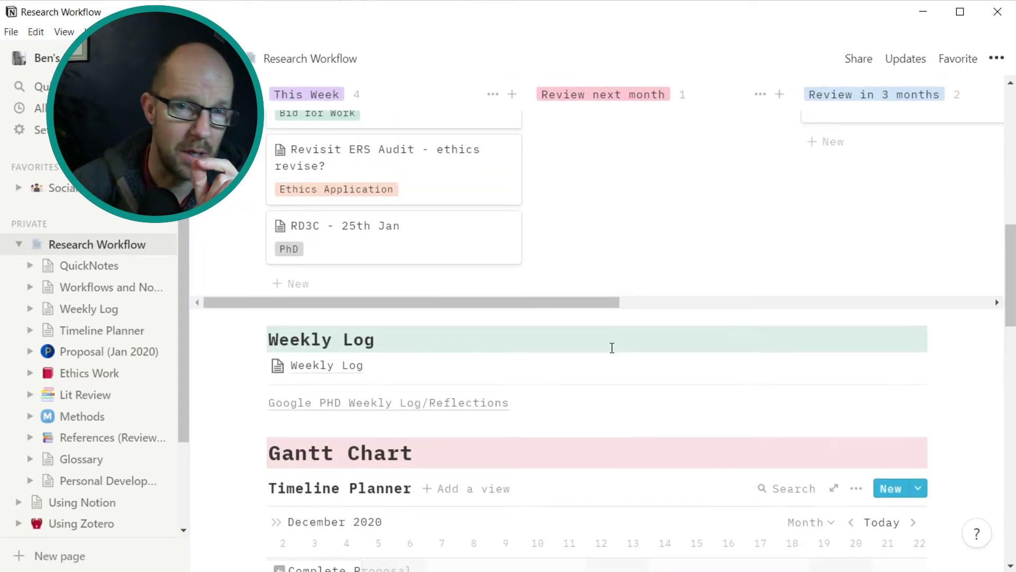
pyautogui.scroll(2, 612, 348)
pyautogui.scroll(2, 612, 348)
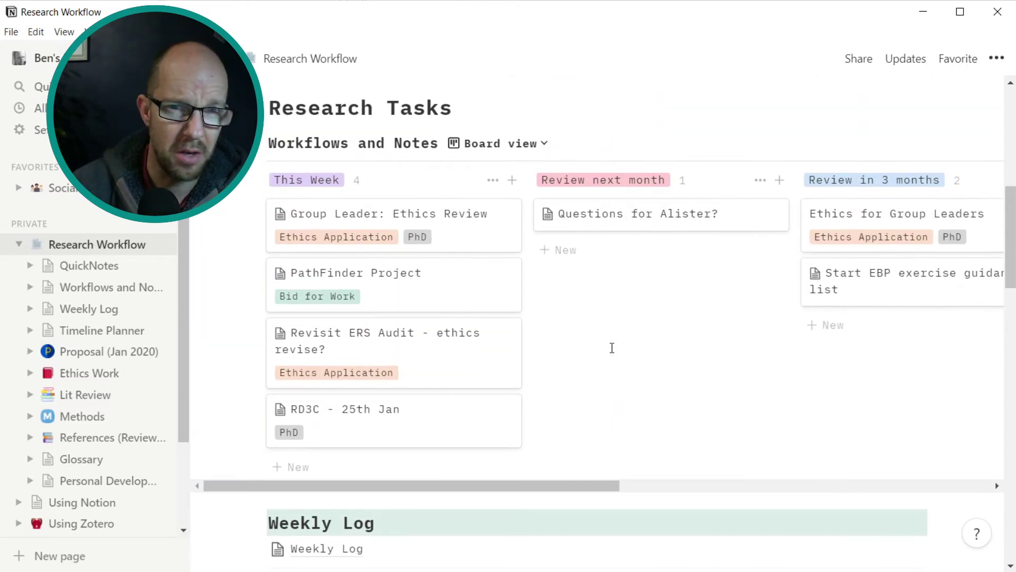
pyautogui.scroll(-10, 612, 348)
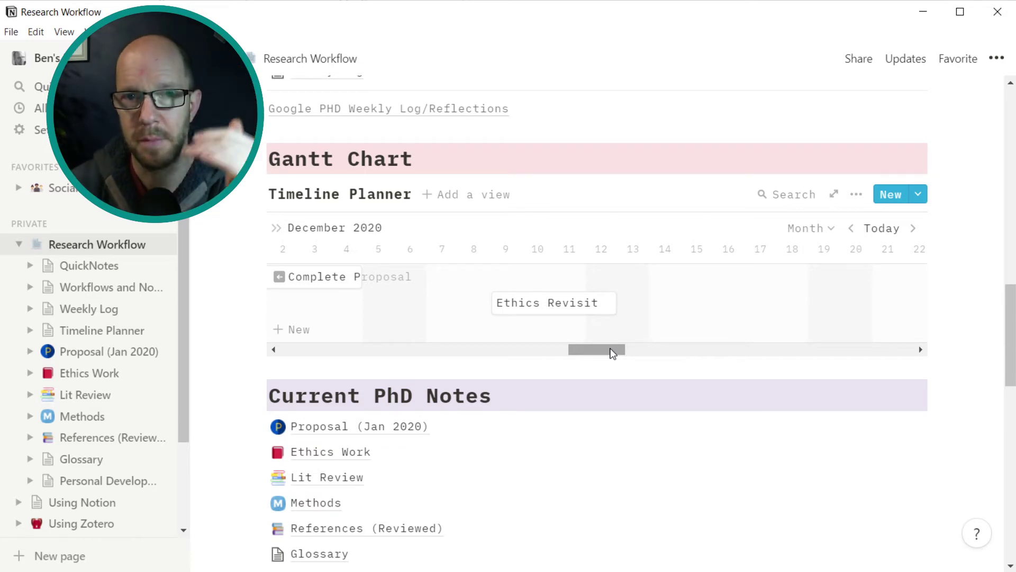
pyautogui.scroll(-3, 612, 352)
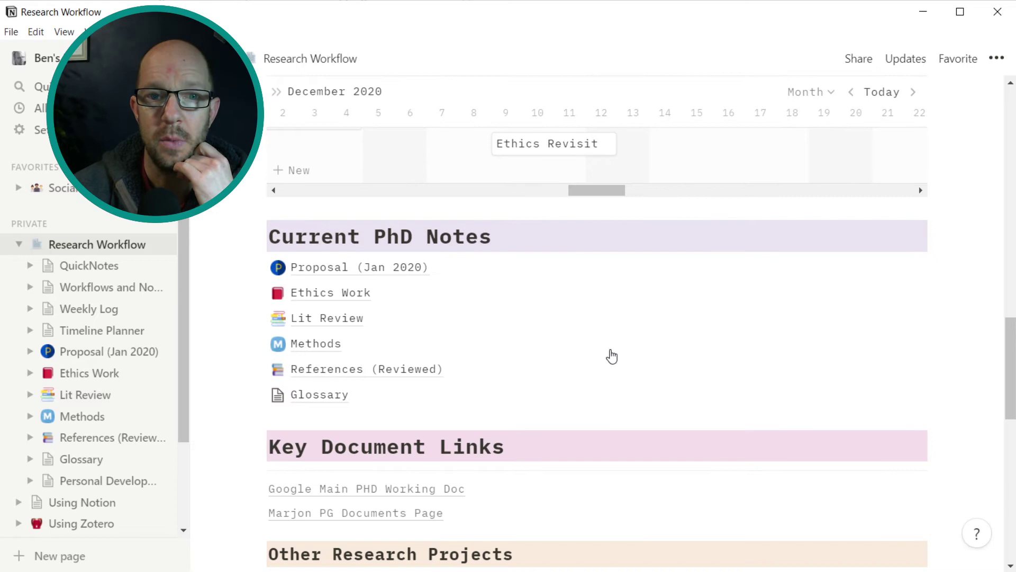
pyautogui.scroll(-2, 625, 339)
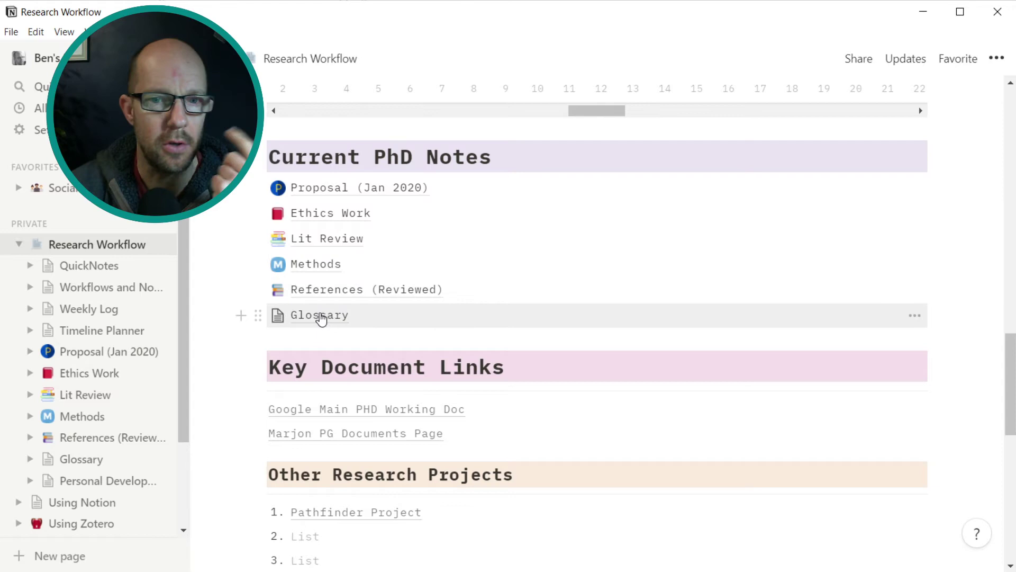
pyautogui.scroll(-3, 328, 317)
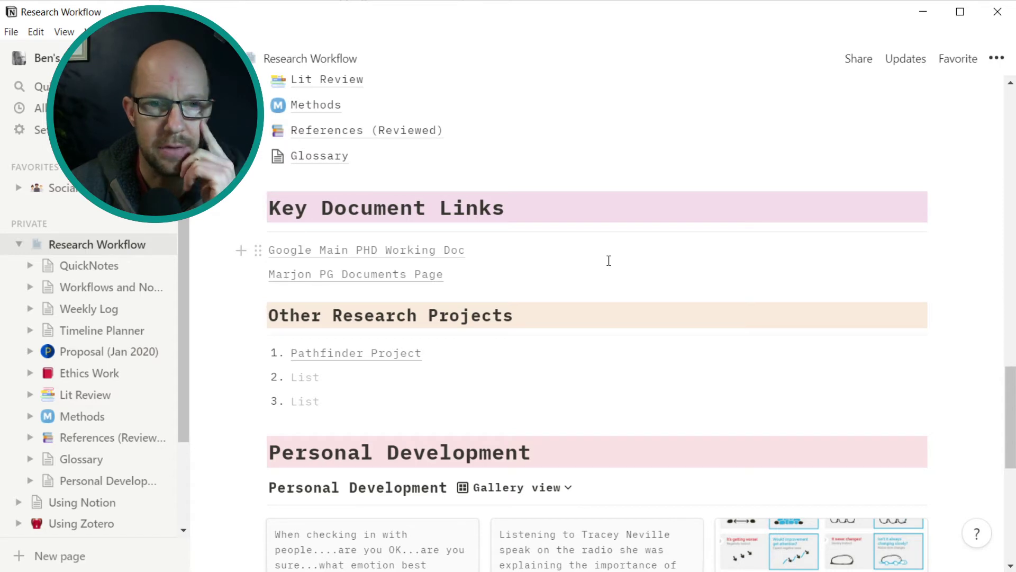
pyautogui.scroll(-3, 597, 268)
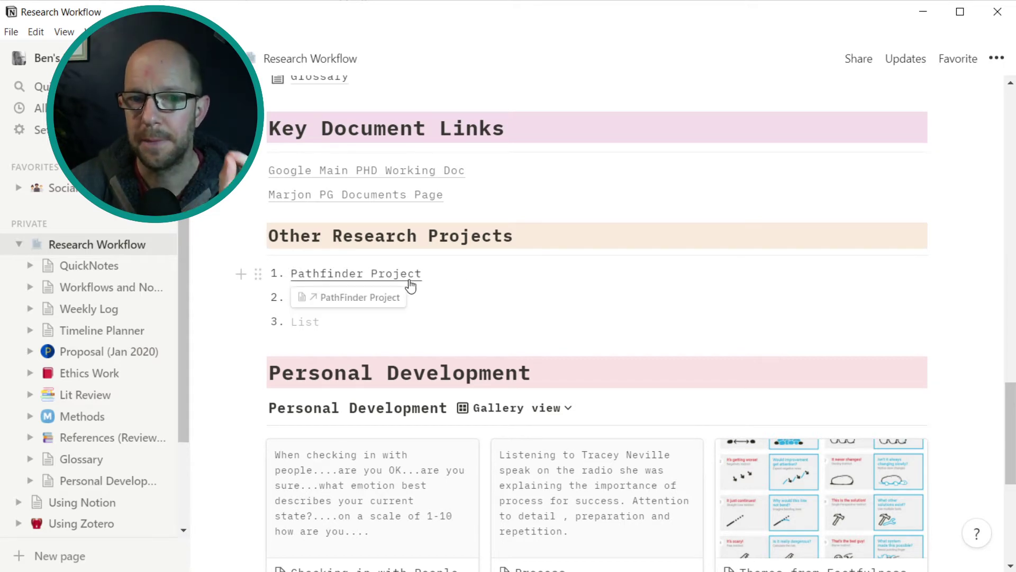
pyautogui.scroll(-2, 411, 286)
pyautogui.scroll(2, 410, 286)
pyautogui.scroll(-3, 412, 286)
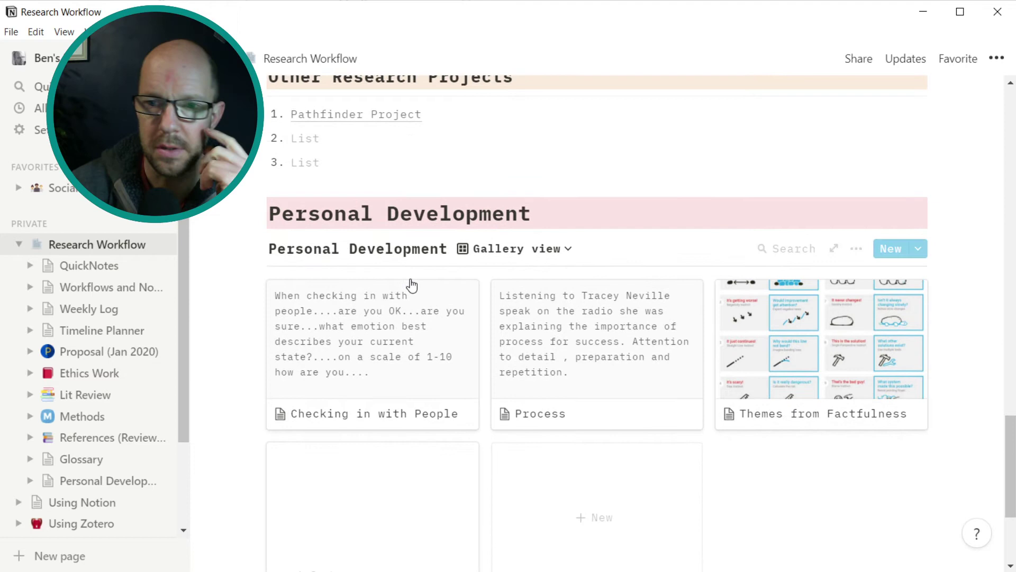
pyautogui.scroll(-2, 412, 285)
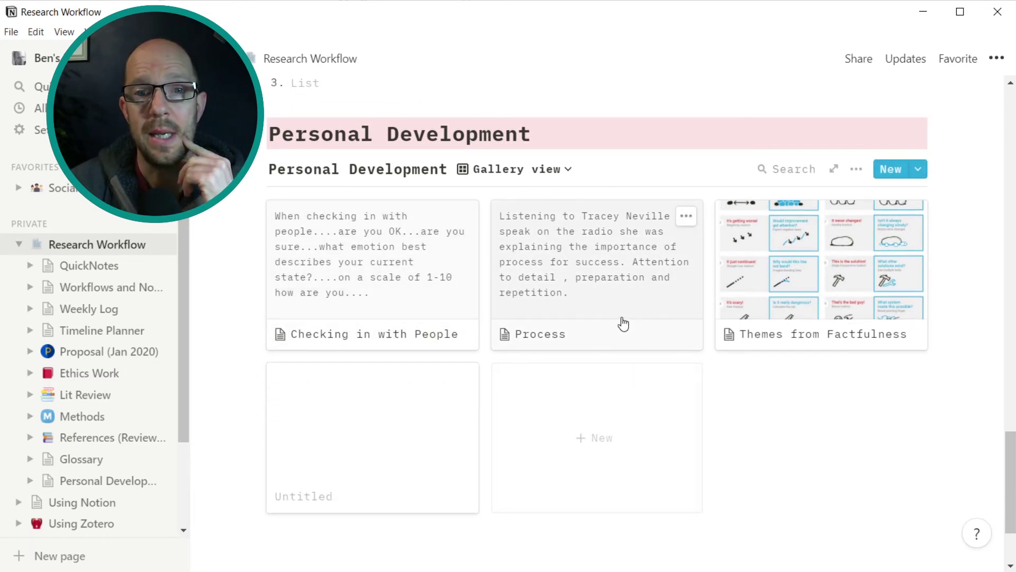
pyautogui.scroll(2, 745, 345)
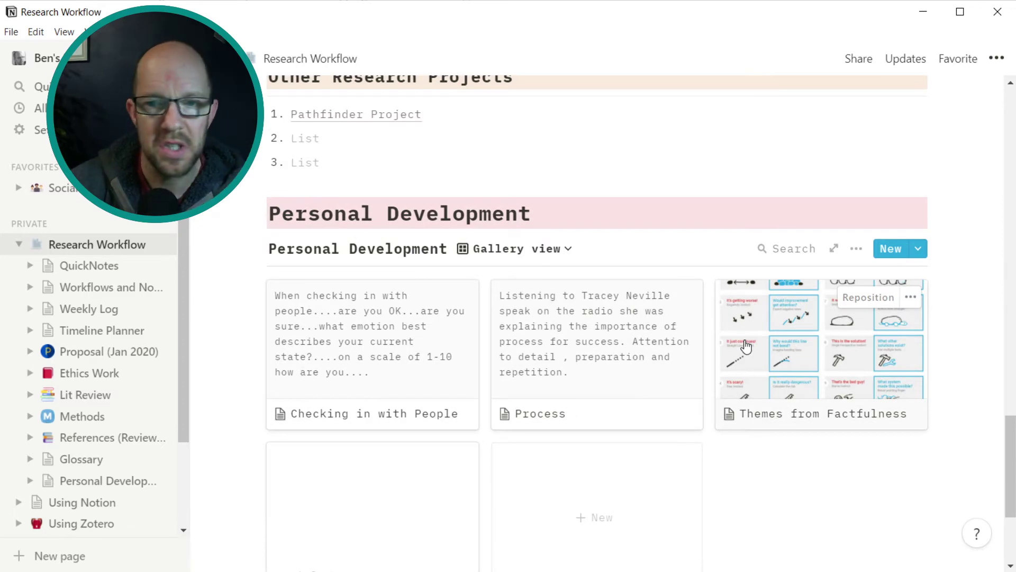
pyautogui.scroll(2, 746, 344)
pyautogui.scroll(6, 745, 341)
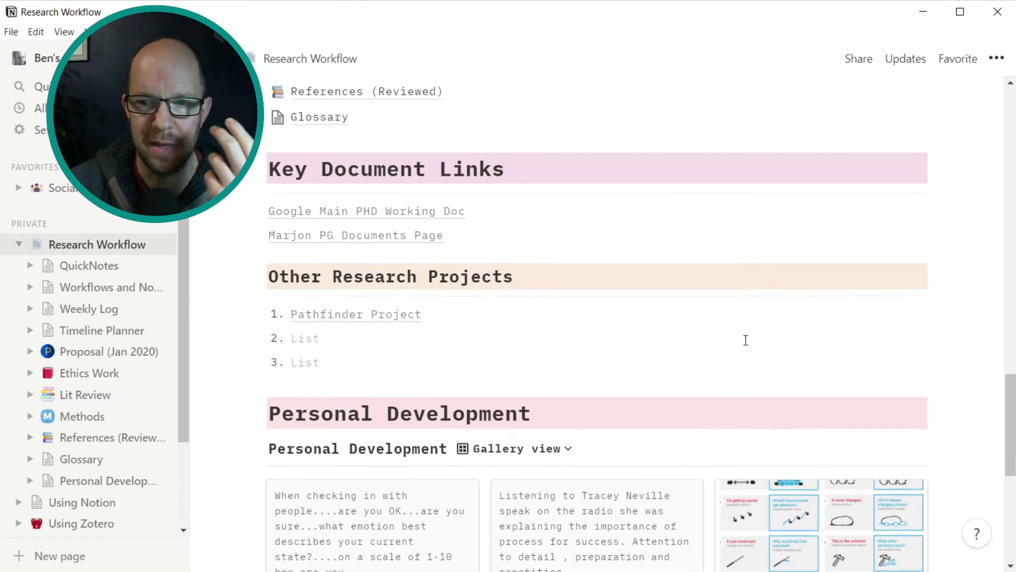
pyautogui.scroll(-10, 745, 340)
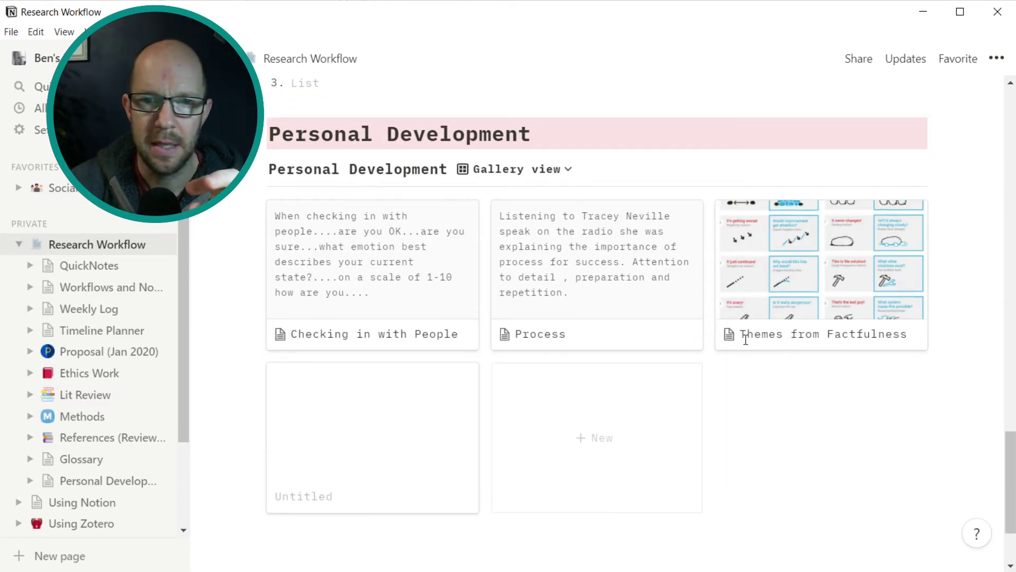
pyautogui.scroll(10, 746, 340)
pyautogui.scroll(4, 745, 340)
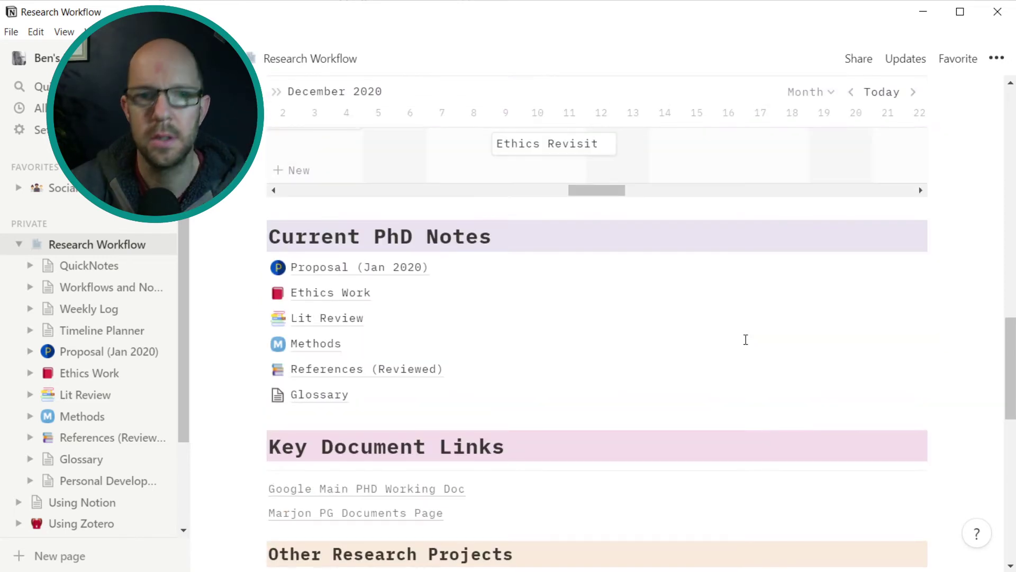
pyautogui.scroll(-5, 745, 338)
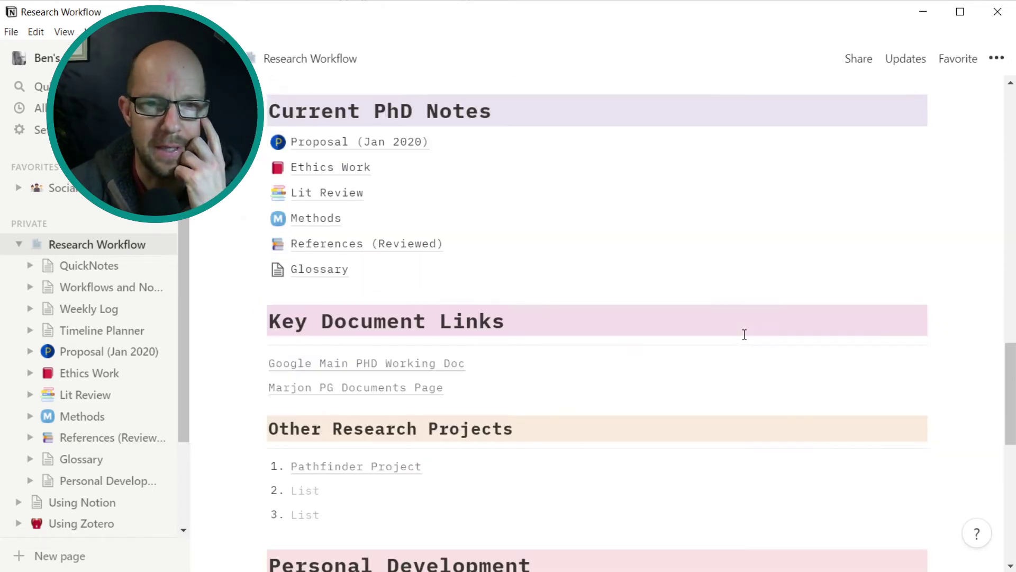
pyautogui.scroll(5, 681, 299)
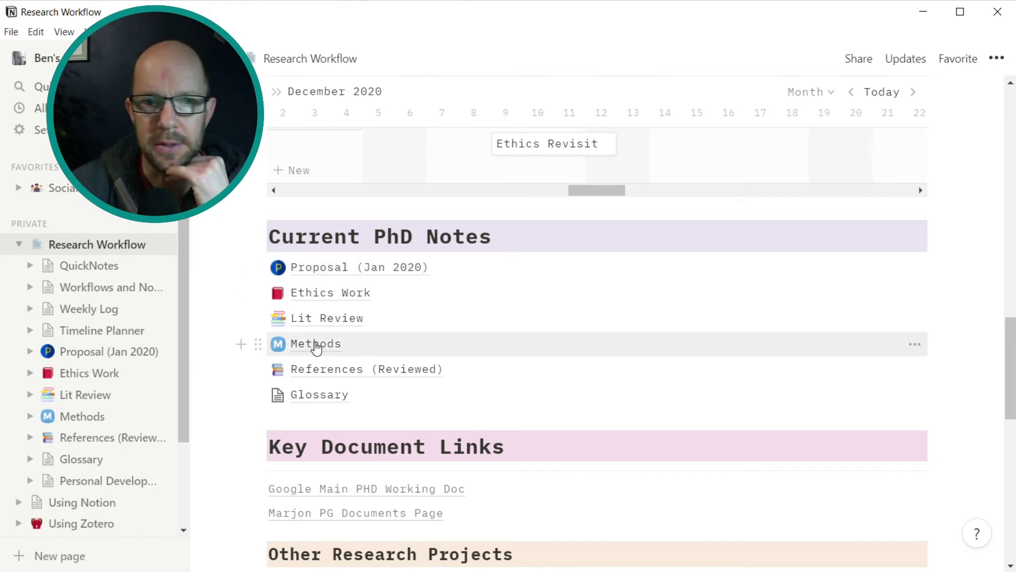
# - On the Methods page, add a text line of test gibberish under Key Methods Pages, then delete it
pyautogui.click(316, 345)
pyautogui.scroll(-5, 447, 313)
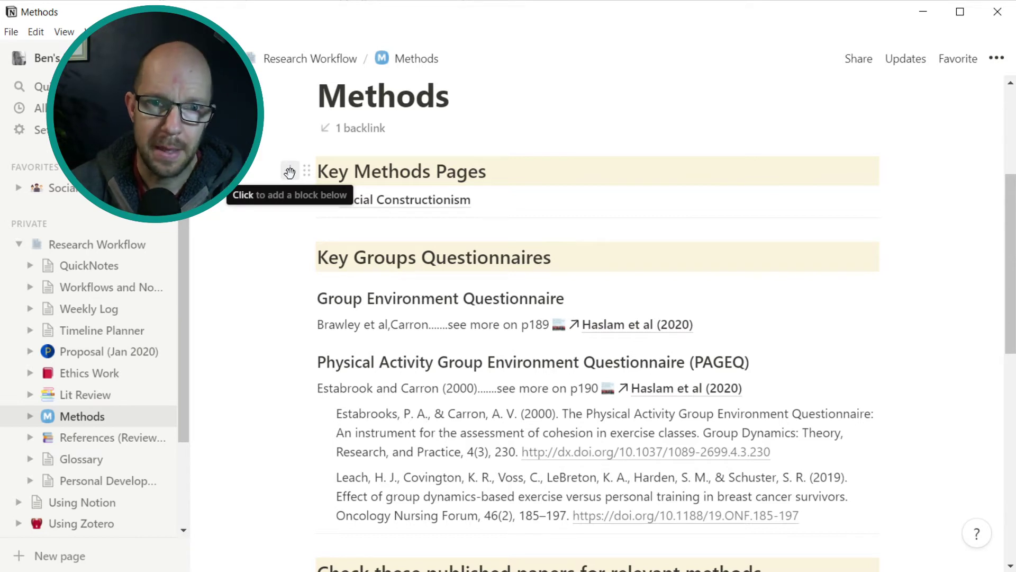
pyautogui.click(290, 172)
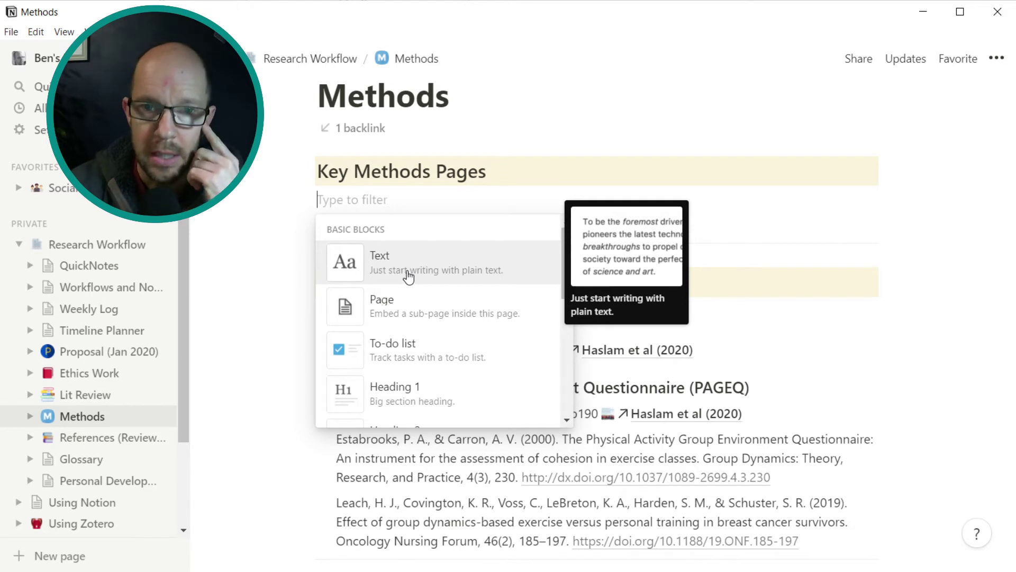
pyautogui.click(406, 272)
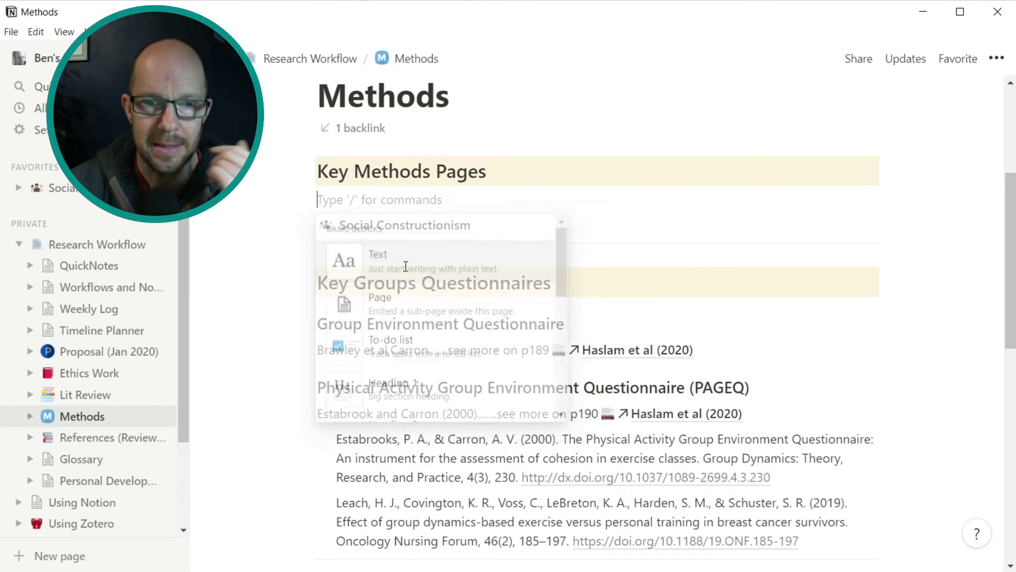
pyautogui.write('lkj ')
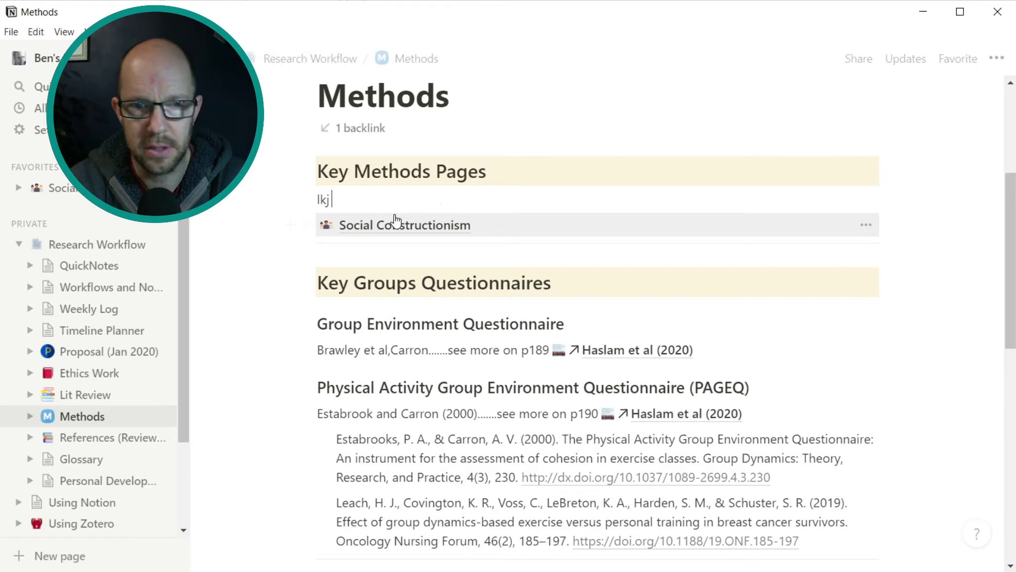
pyautogui.write('lkja gl;kja df;kgjha df;kgha fg;kh afgk;h afgk;ah g')
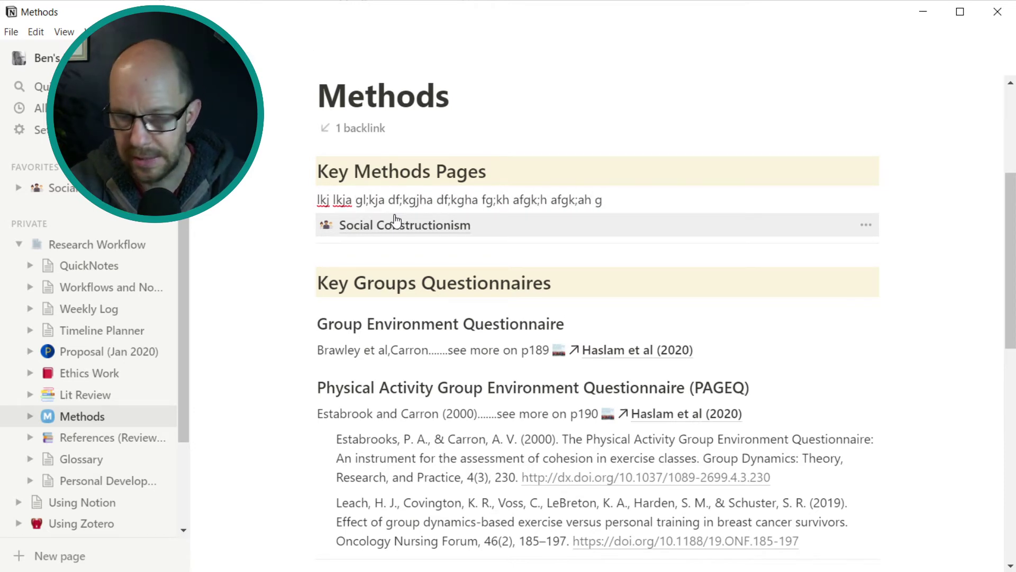
pyautogui.hotkey('ctrl', 'a')
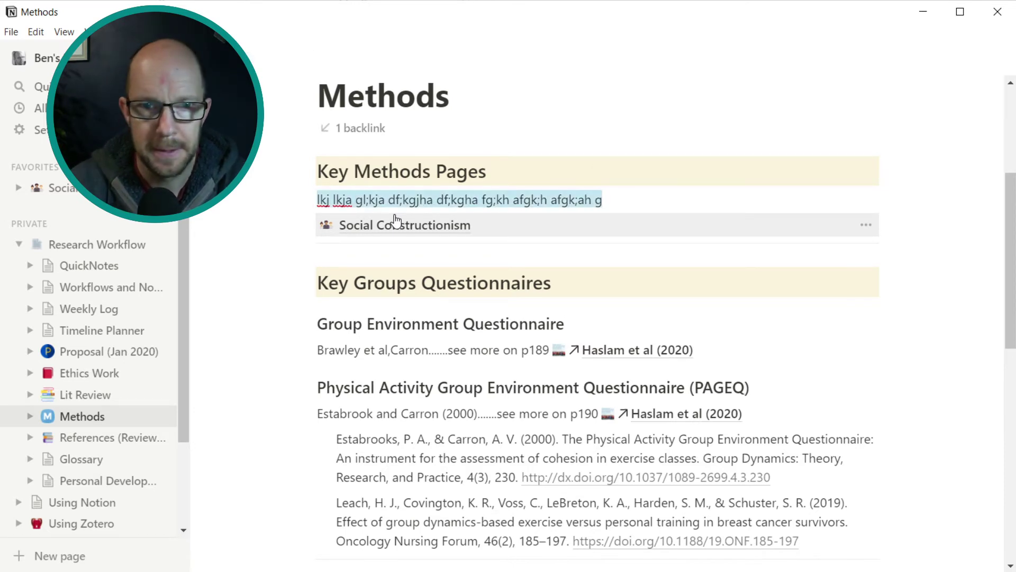
pyautogui.press('BackSpace')
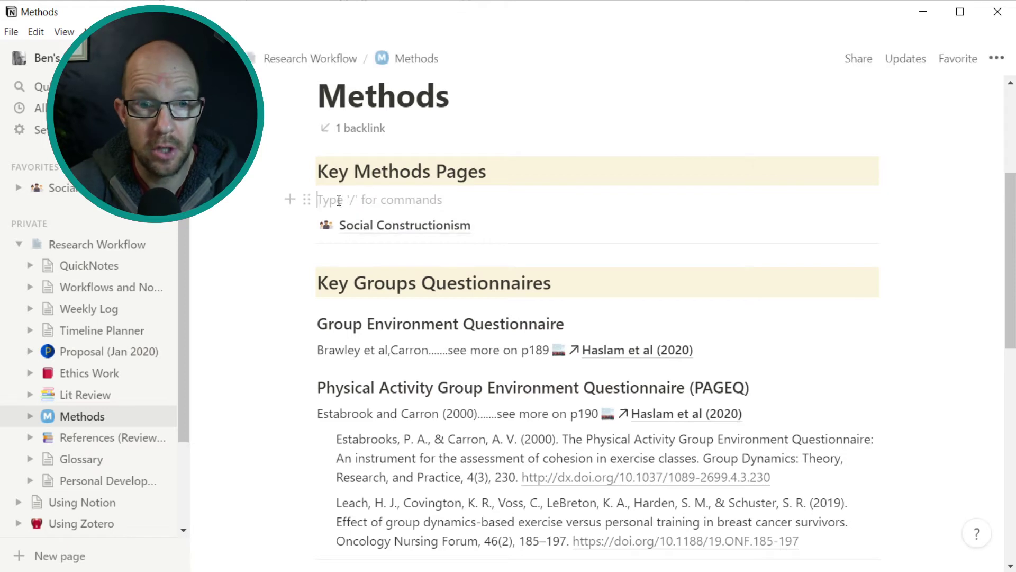
pyautogui.click(289, 199)
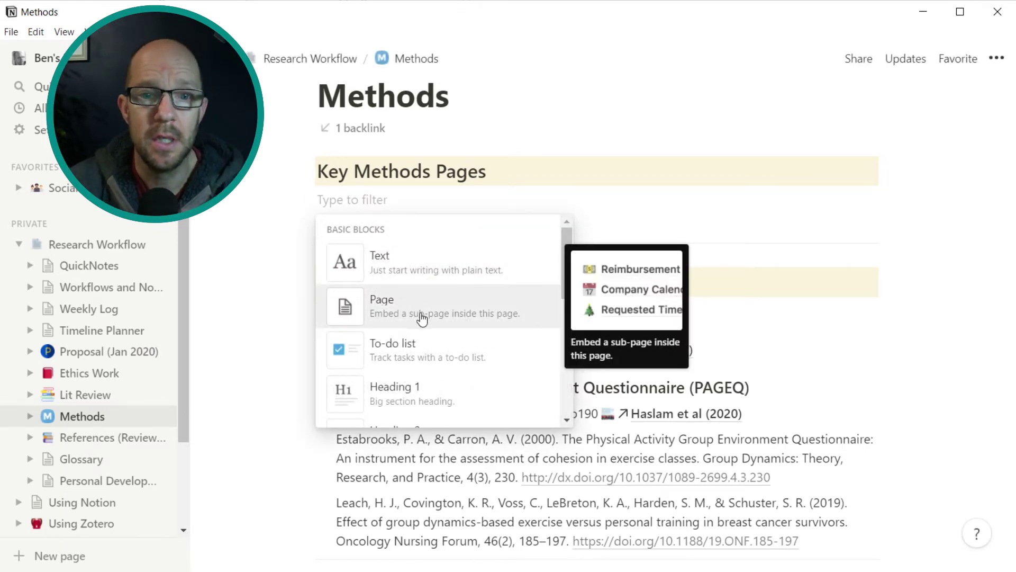
pyautogui.scroll(-1, 419, 317)
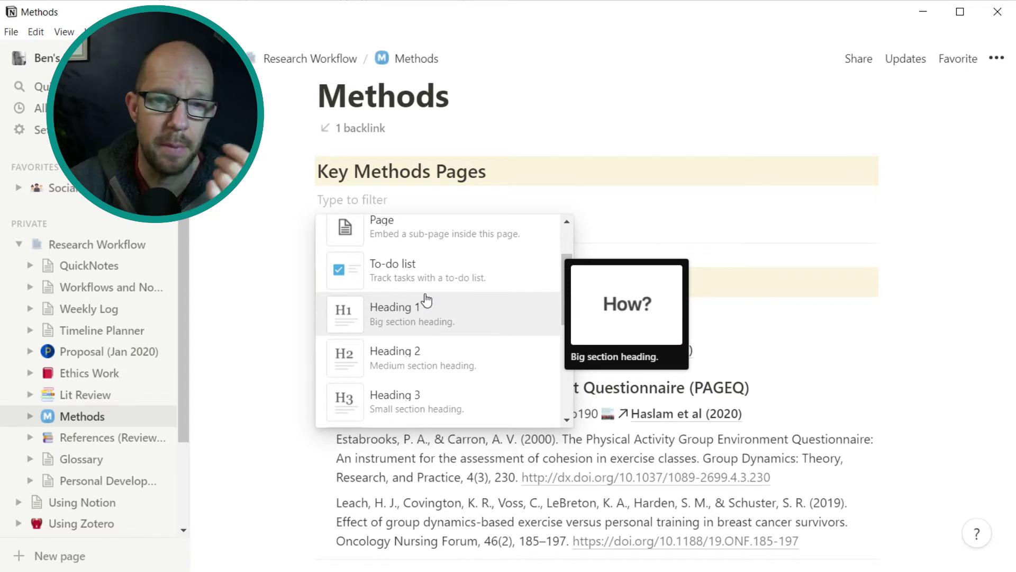
pyautogui.scroll(-4, 426, 300)
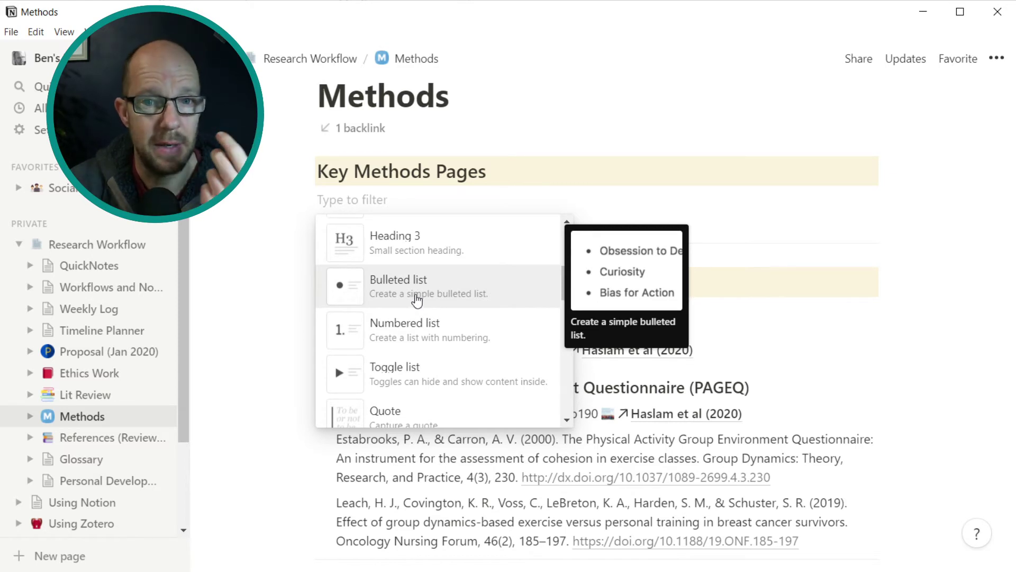
pyautogui.scroll(-2, 420, 325)
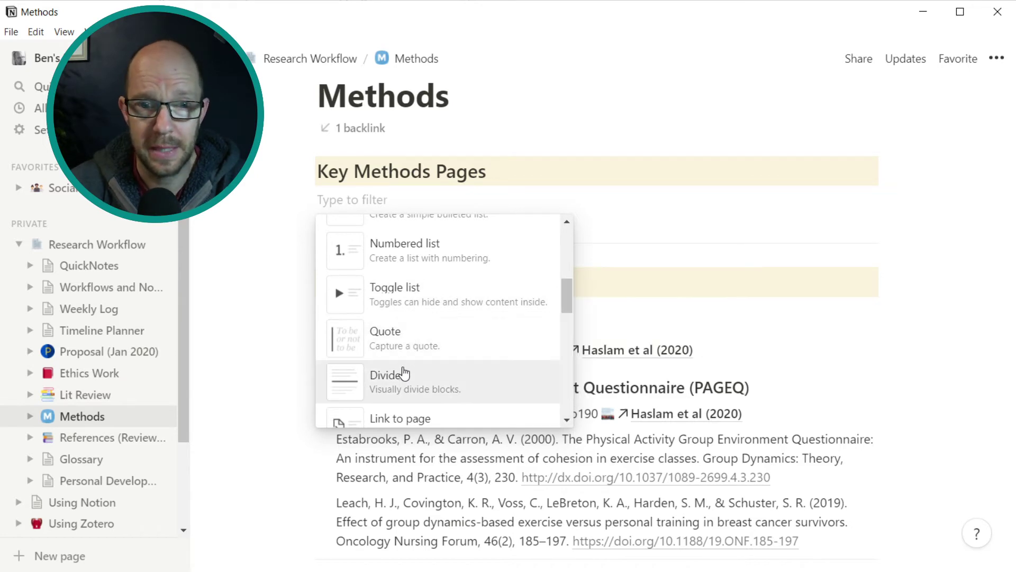
pyautogui.scroll(-2, 413, 370)
pyautogui.scroll(-2, 416, 376)
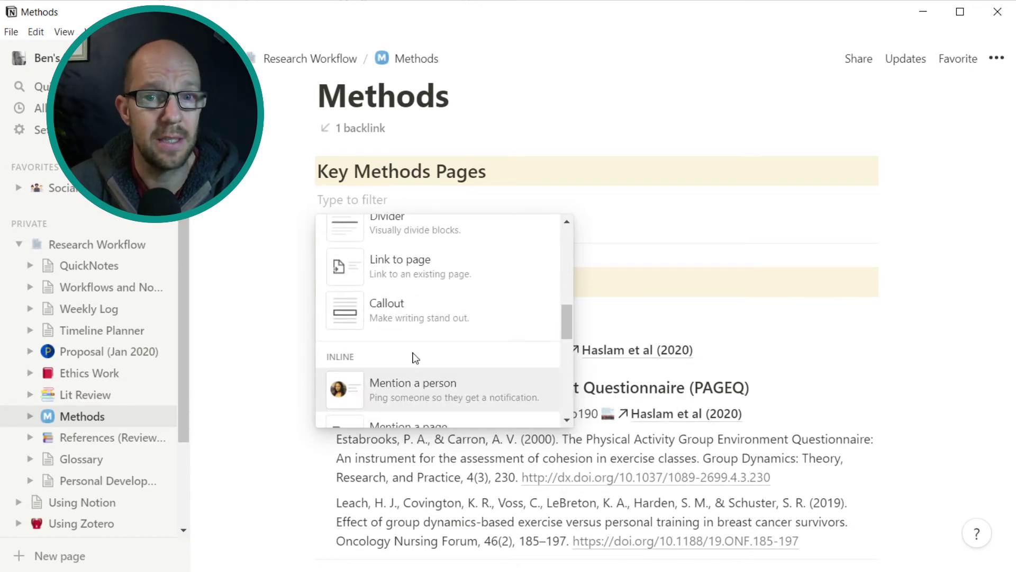
pyautogui.click(419, 324)
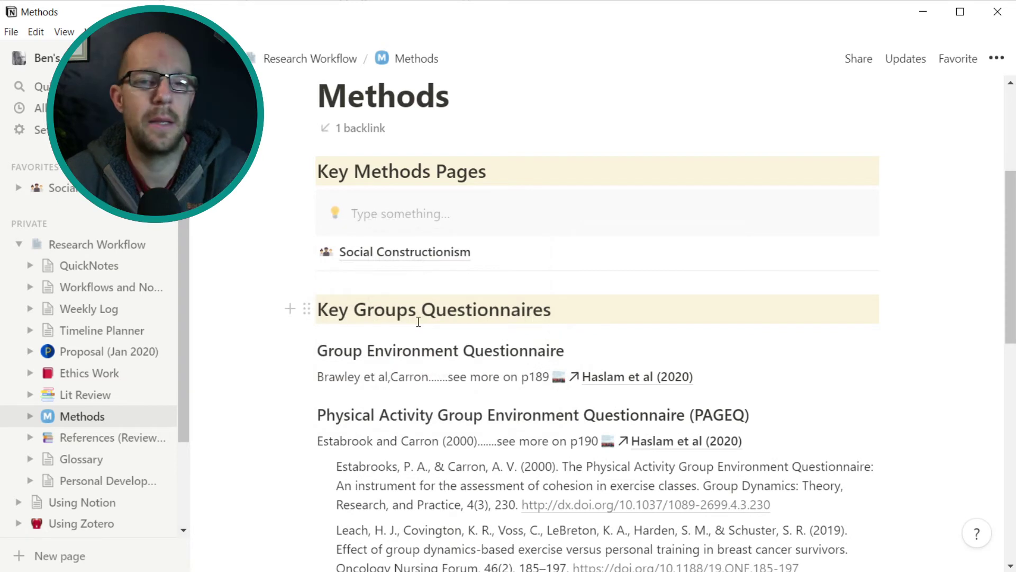
pyautogui.write('lkaj dlkj alk;j ')
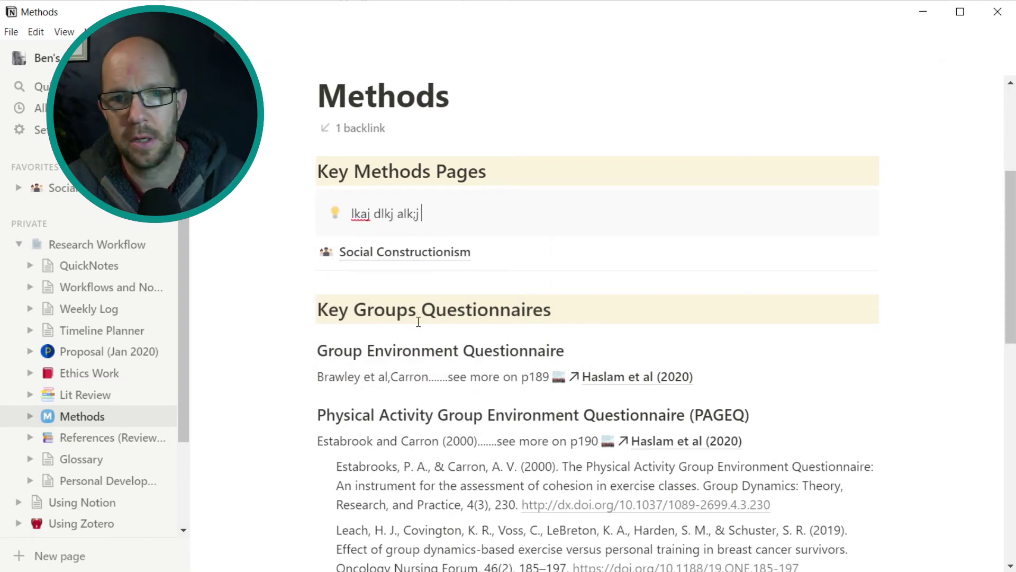
pyautogui.write(';akj hg;kaj hfgadfgaf')
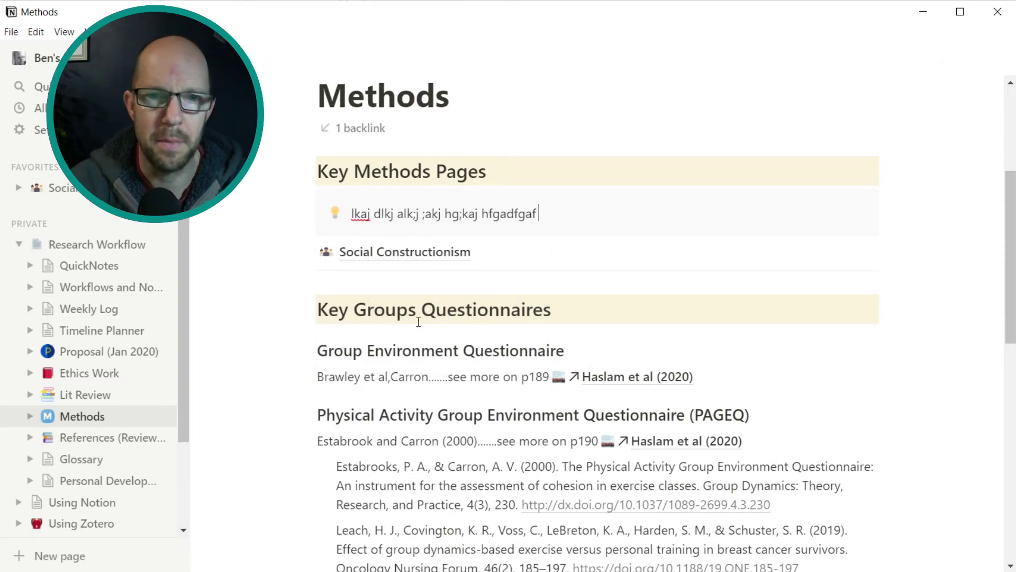
pyautogui.write(' l')
pyautogui.hotkey('ctrl', 'a')
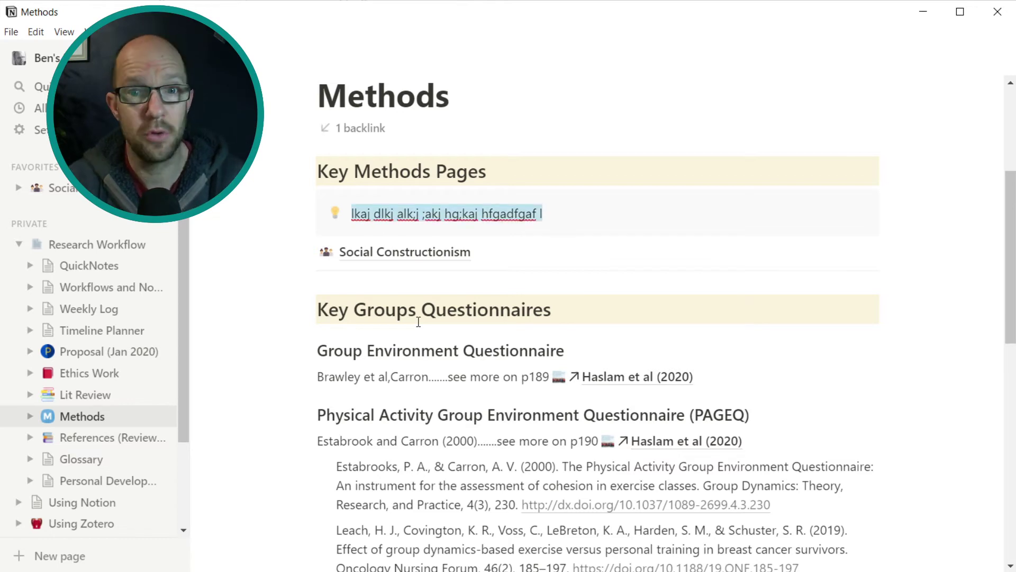
pyautogui.press('BackSpace')
pyautogui.press('BackSpace')
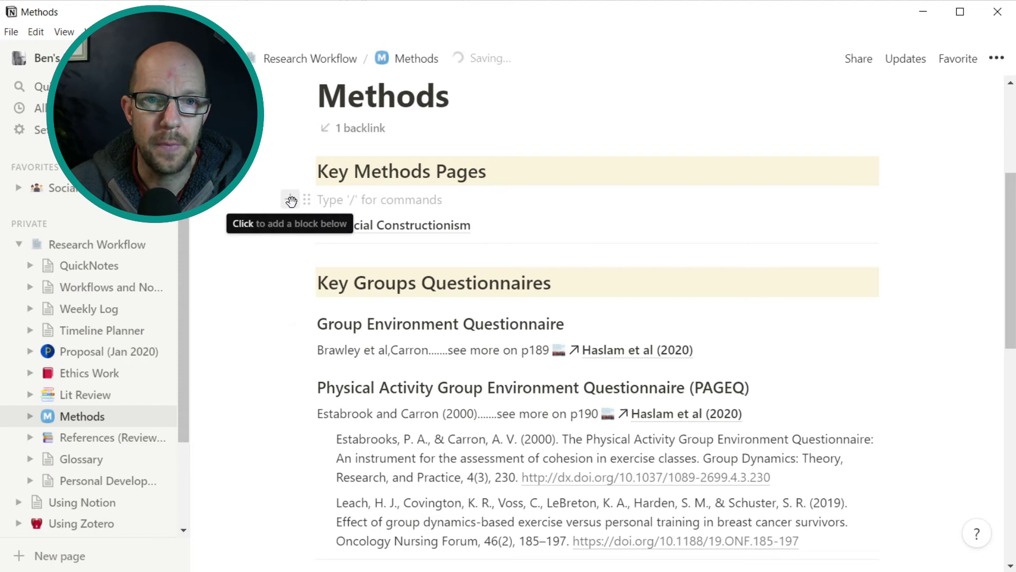
# - Browse the block types without choosing one, then delete the empty line under Key Methods Pages
pyautogui.click(291, 200)
pyautogui.scroll(-5, 424, 346)
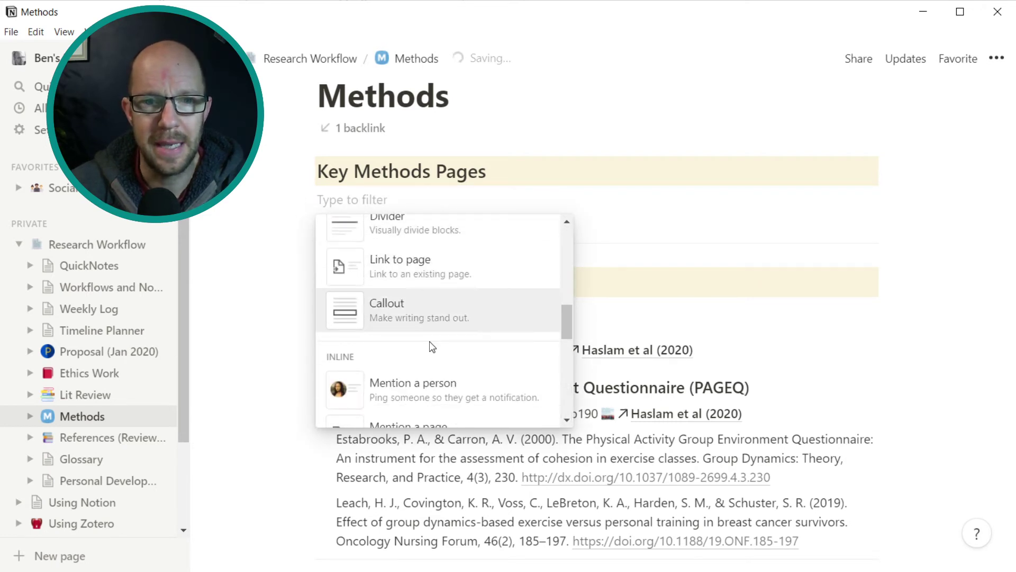
pyautogui.scroll(-8, 430, 341)
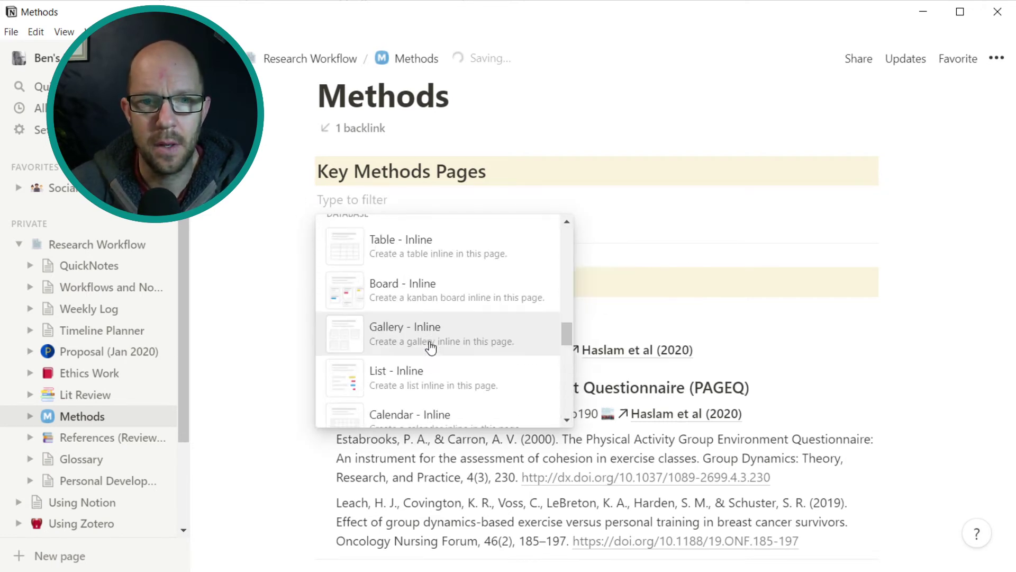
pyautogui.scroll(-3, 399, 374)
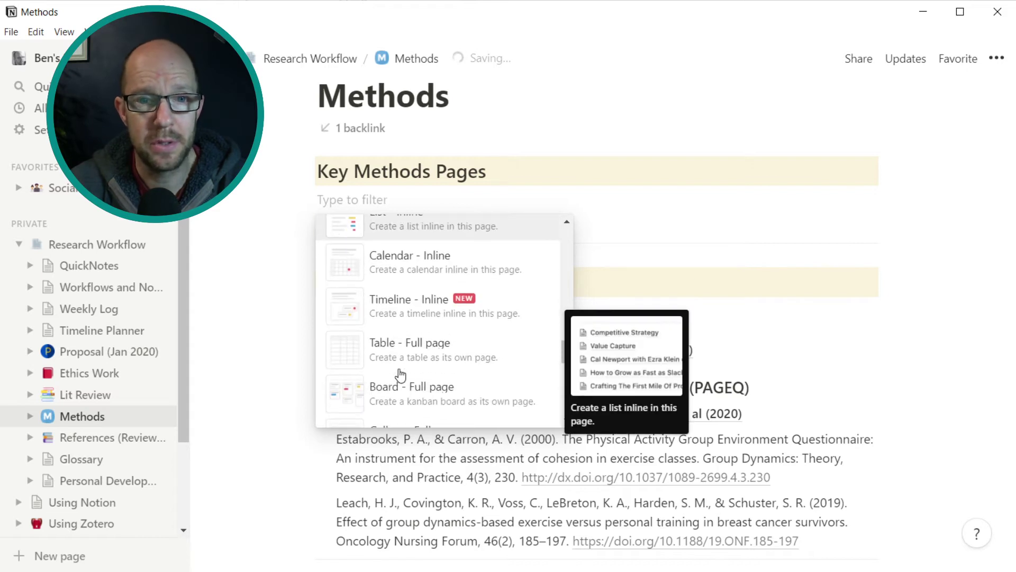
pyautogui.scroll(-6, 400, 374)
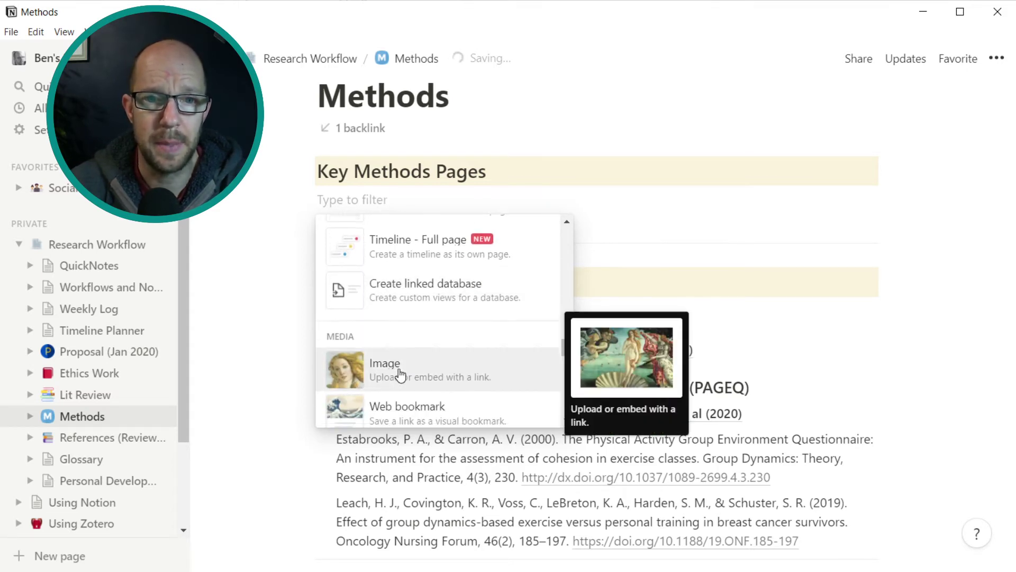
pyautogui.scroll(-5, 400, 375)
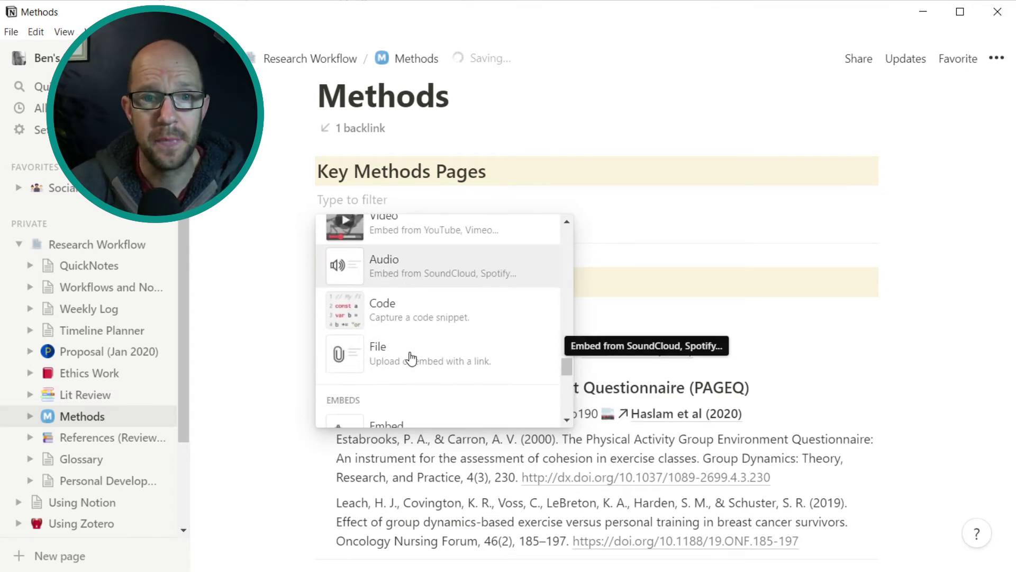
pyautogui.scroll(-3, 421, 352)
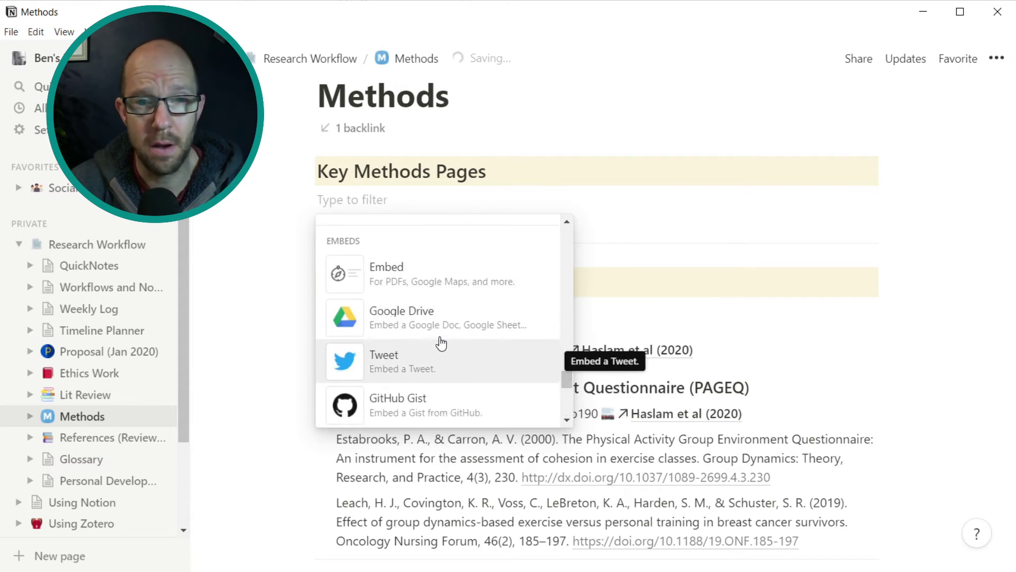
pyautogui.scroll(-10, 441, 344)
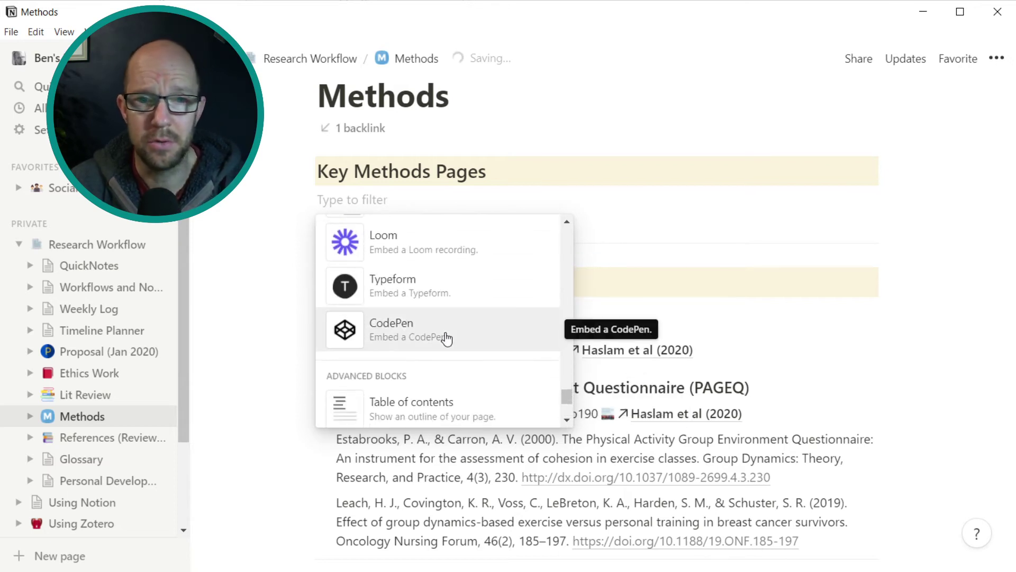
pyautogui.scroll(-2, 447, 337)
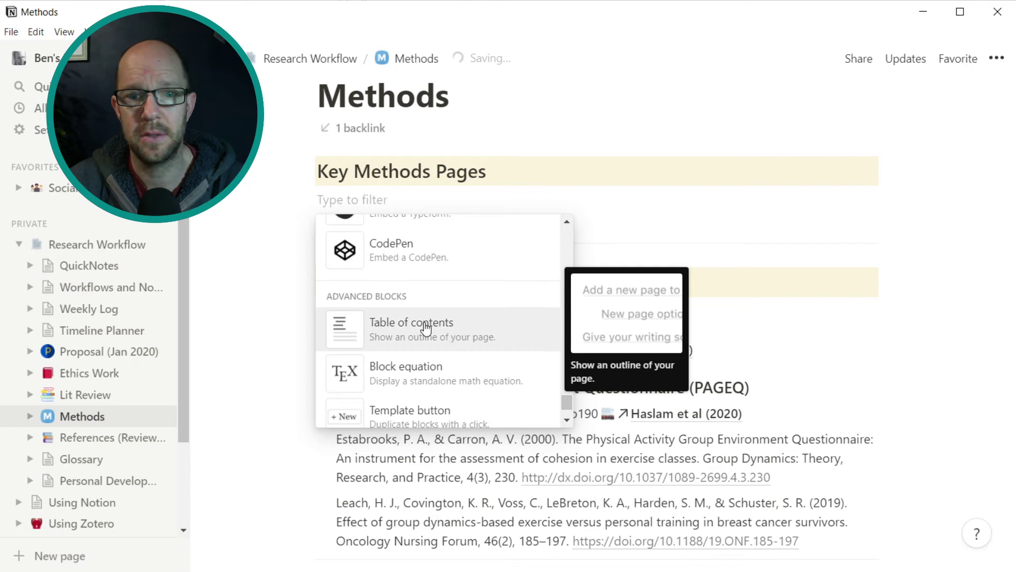
pyautogui.click(229, 338)
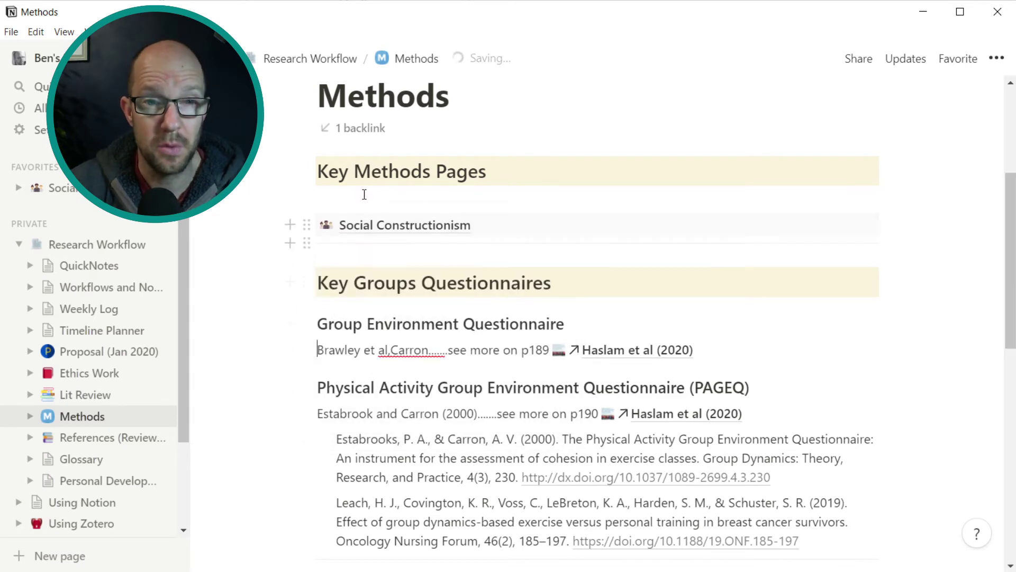
pyautogui.click(346, 197)
pyautogui.press('BackSpace')
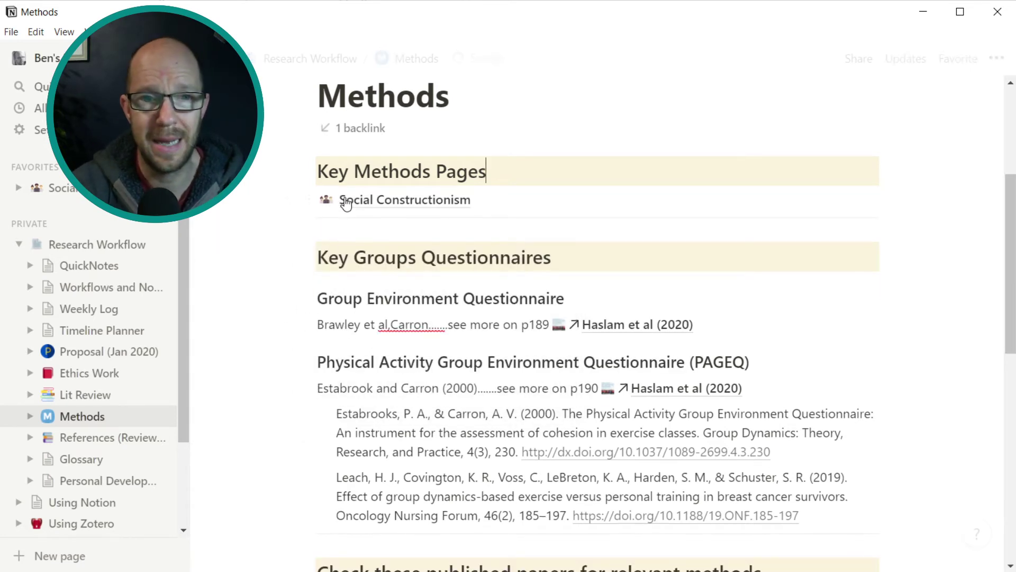
# - Open the Methods page's '1 backlink' list, showing the Group Cohesion page under Lit Review
pyautogui.scroll(2, 434, 260)
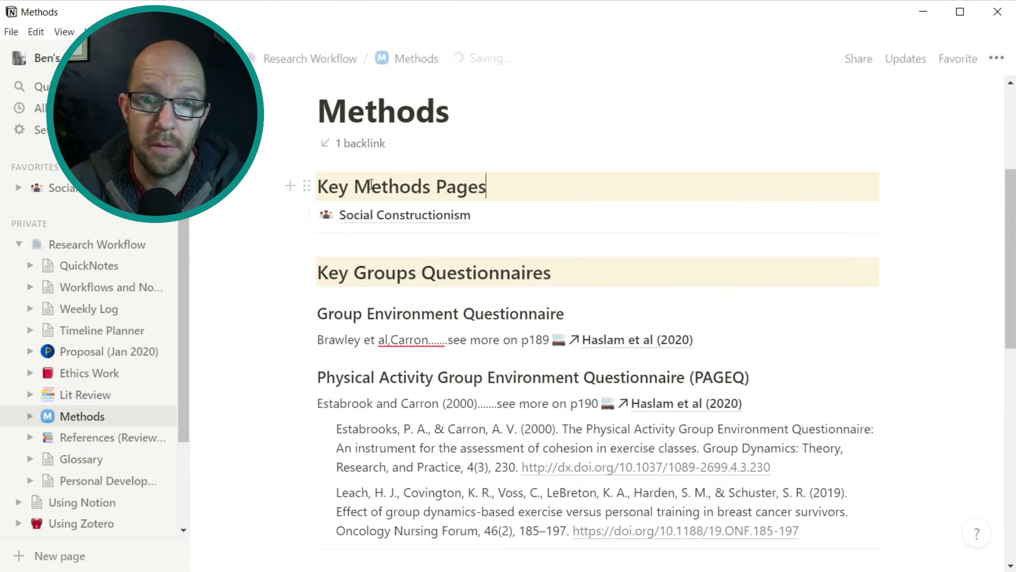
pyautogui.scroll(2, 434, 261)
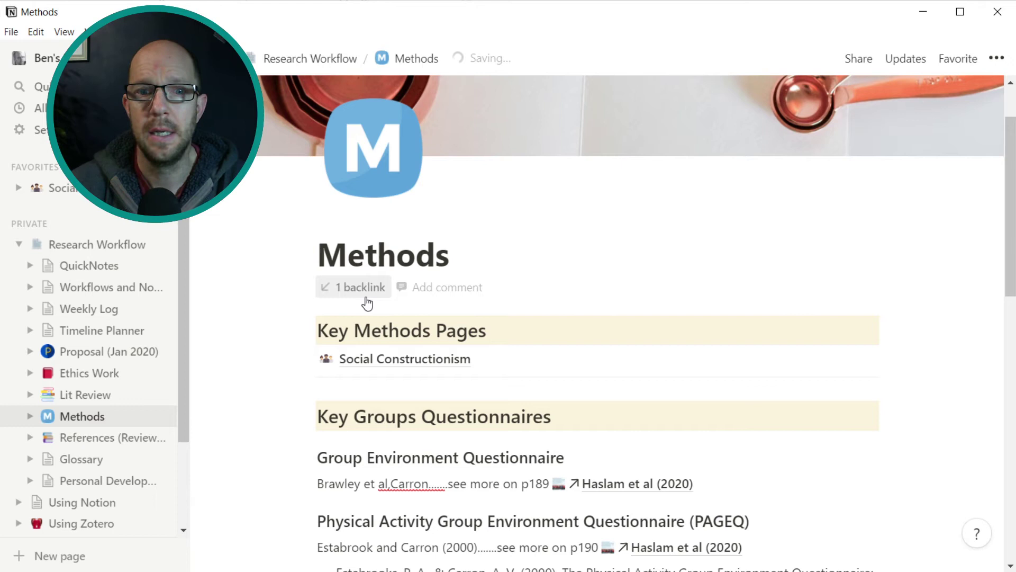
pyautogui.scroll(-2, 364, 295)
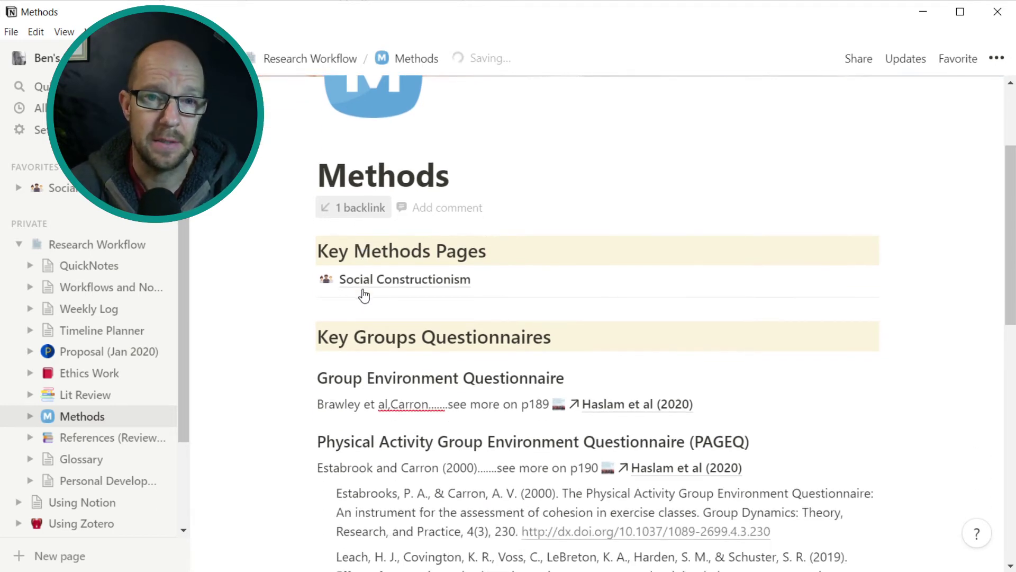
pyautogui.click(373, 210)
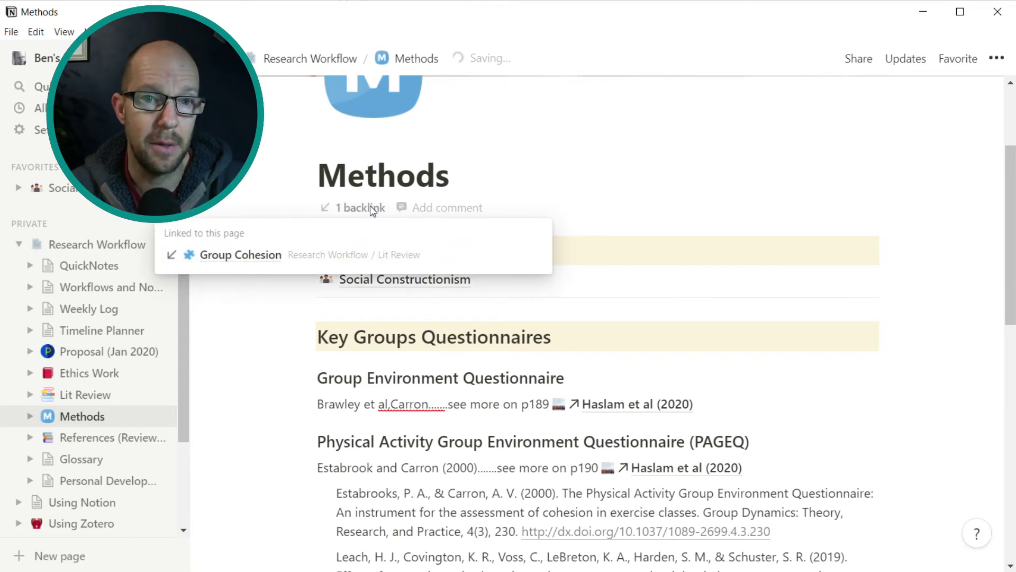
pyautogui.click(246, 256)
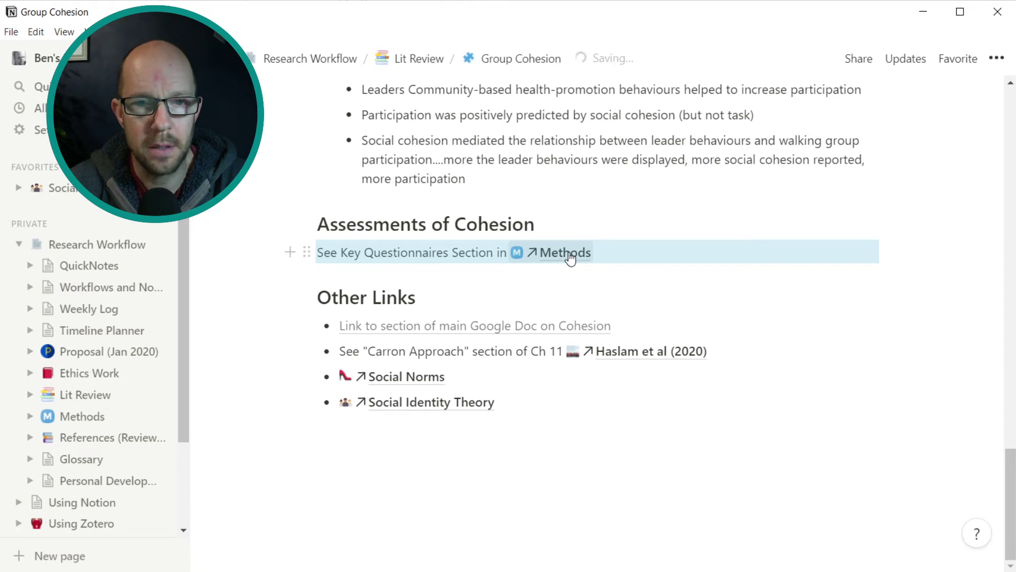
pyautogui.click(646, 286)
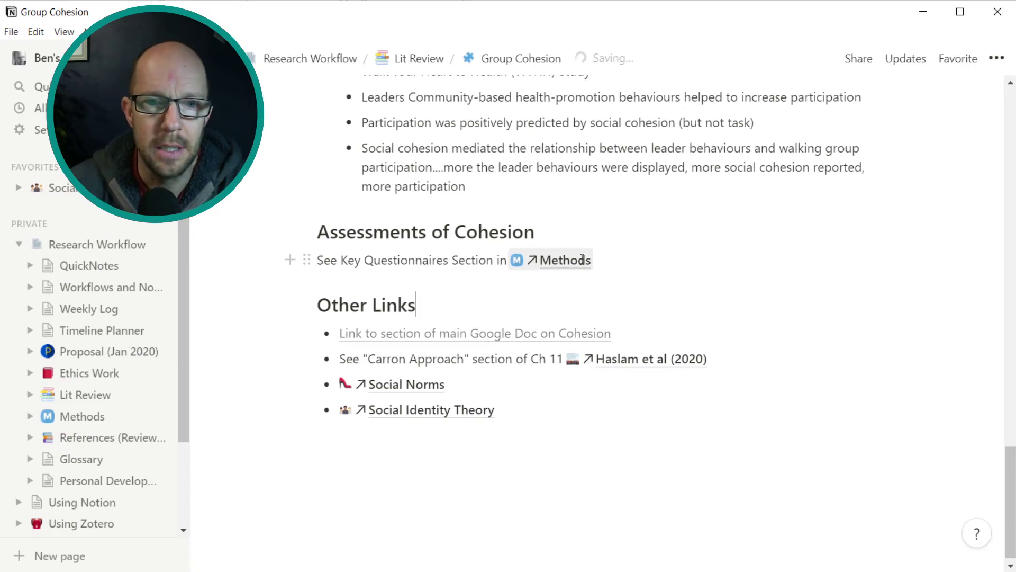
pyautogui.scroll(15, 567, 262)
pyautogui.scroll(10, 572, 265)
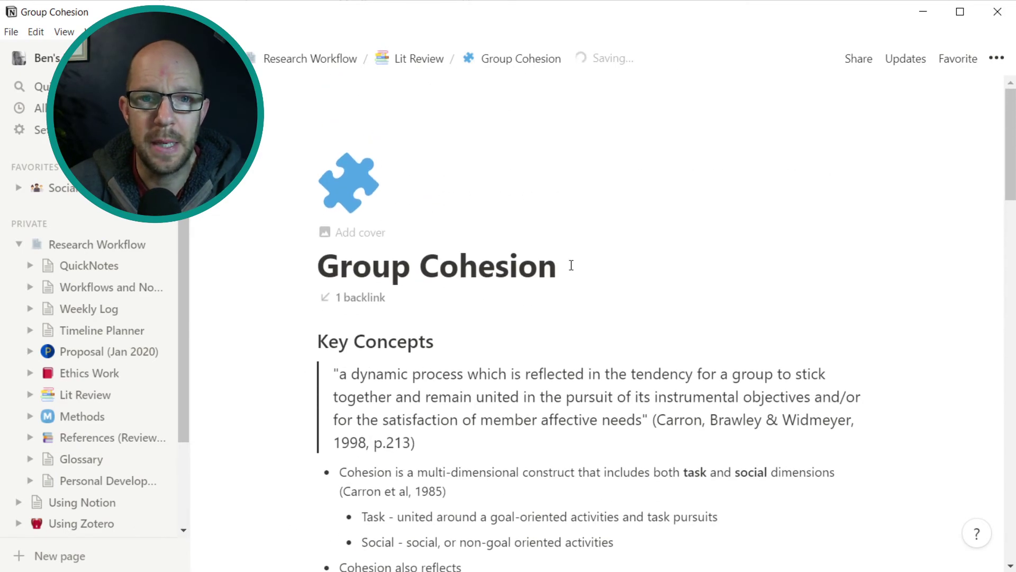
pyautogui.scroll(-3, 571, 266)
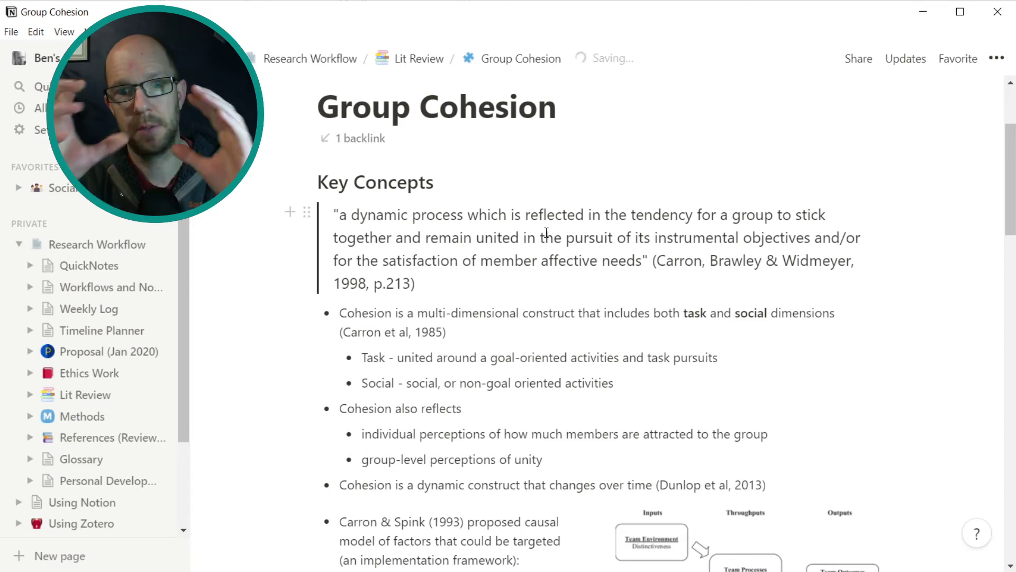
pyautogui.scroll(-6, 406, 288)
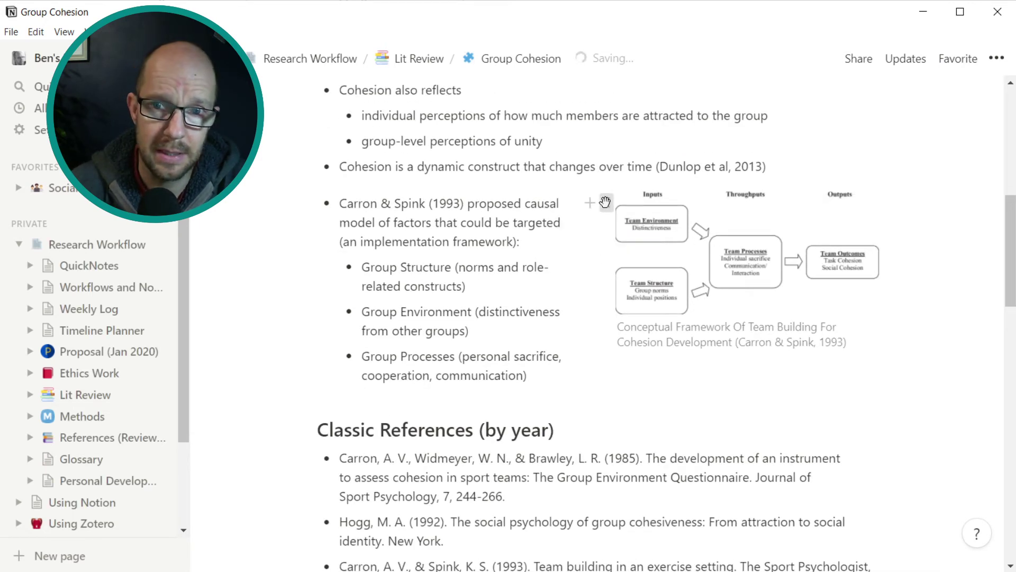
# - Move the framework diagram above Classic References and place its caption beside the Carron & Spink bullet
pyautogui.moveTo(605, 202); pyautogui.dragTo(507, 411)
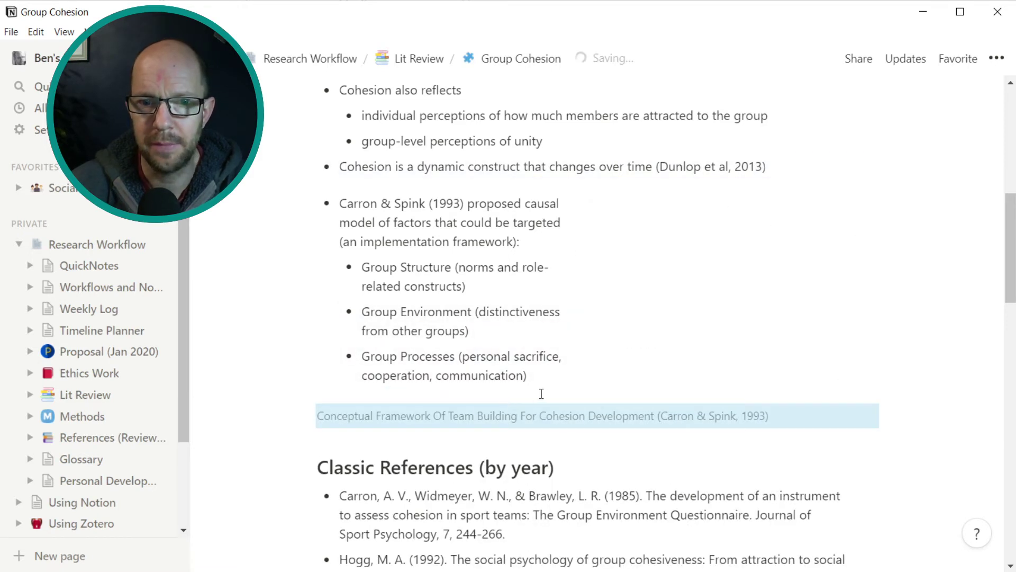
pyautogui.scroll(-2, 541, 393)
pyautogui.scroll(3, 541, 394)
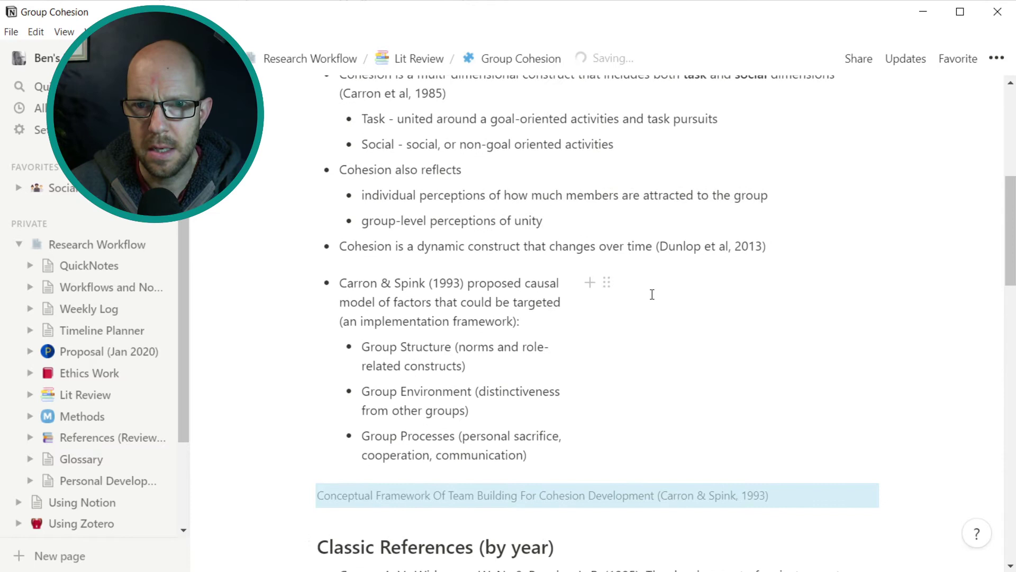
pyautogui.scroll(-2, 653, 295)
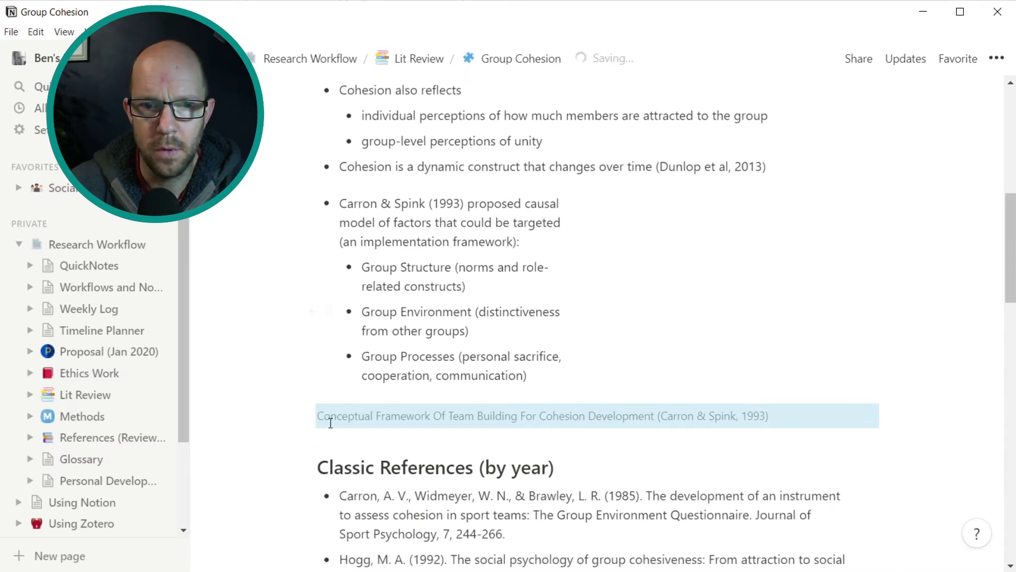
pyautogui.moveTo(309, 416); pyautogui.dragTo(609, 212)
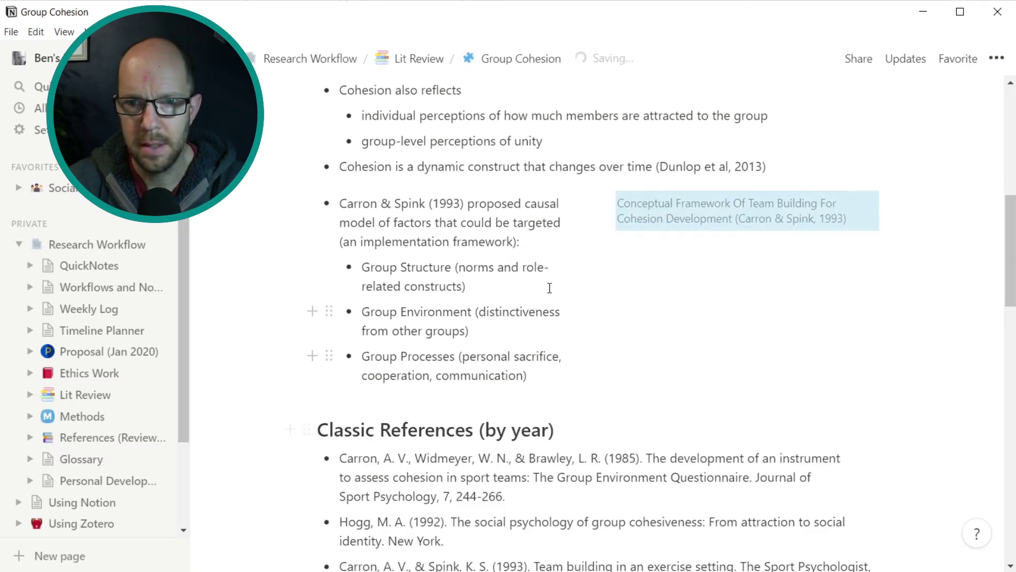
pyautogui.click(648, 242)
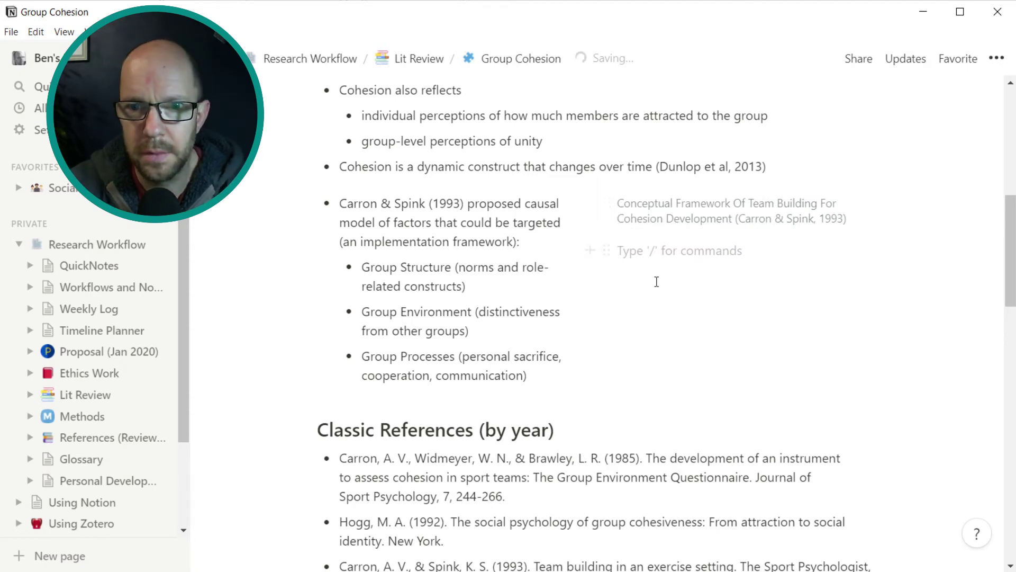
# - Try moving the Carron (2000) reference beside the 1998 entry, then return it to the list's end
pyautogui.scroll(5, 636, 296)
pyautogui.scroll(-5, 636, 296)
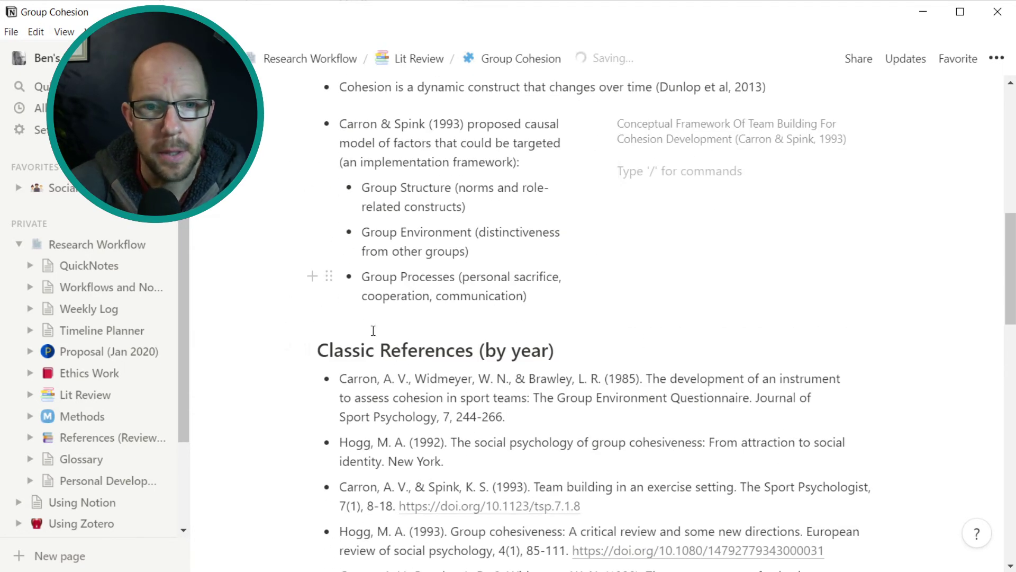
pyautogui.scroll(-2, 635, 227)
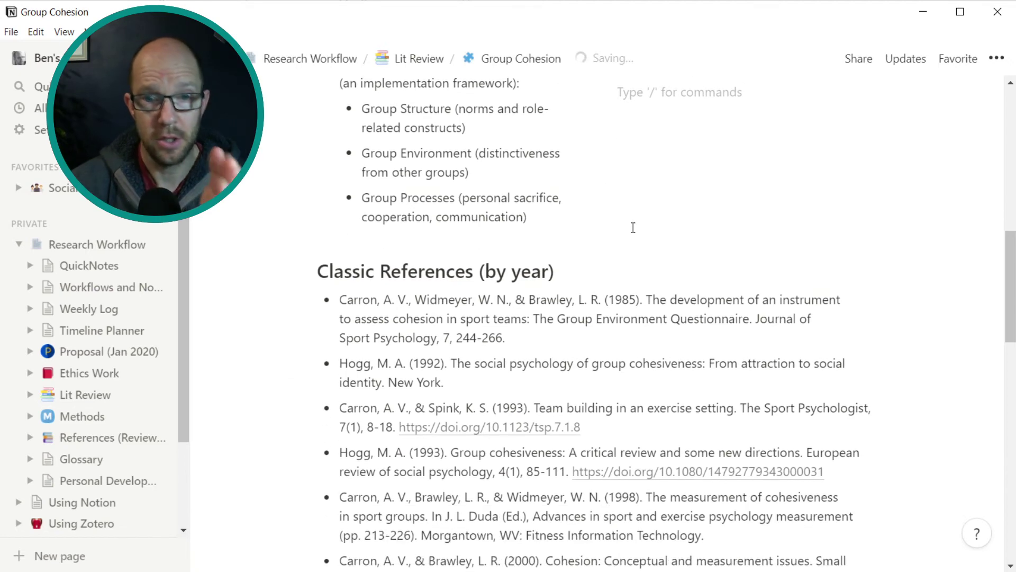
pyautogui.scroll(-5, 636, 229)
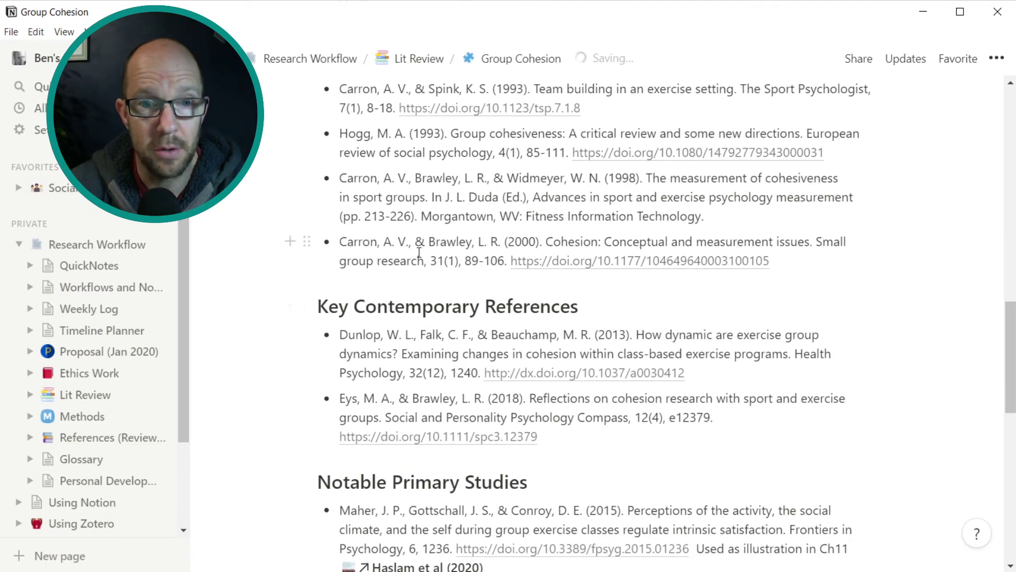
pyautogui.moveTo(306, 241); pyautogui.dragTo(888, 210)
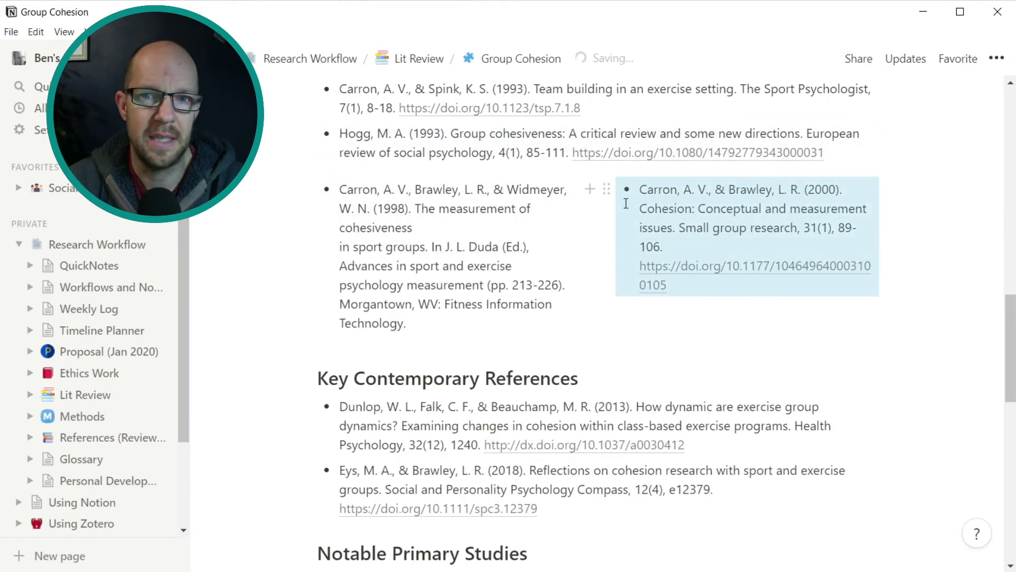
pyautogui.moveTo(605, 191); pyautogui.dragTo(434, 352)
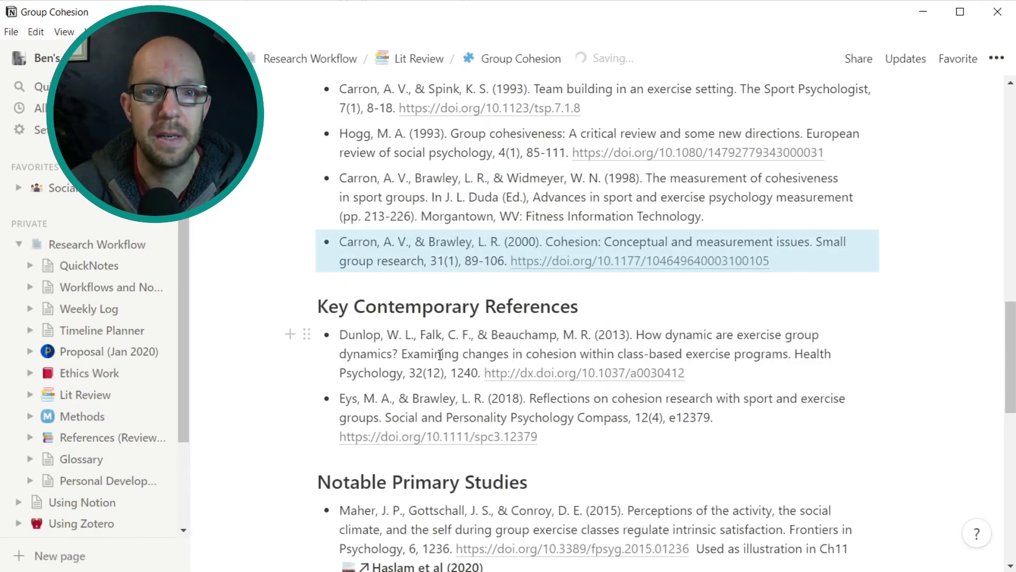
pyautogui.scroll(-5, 618, 301)
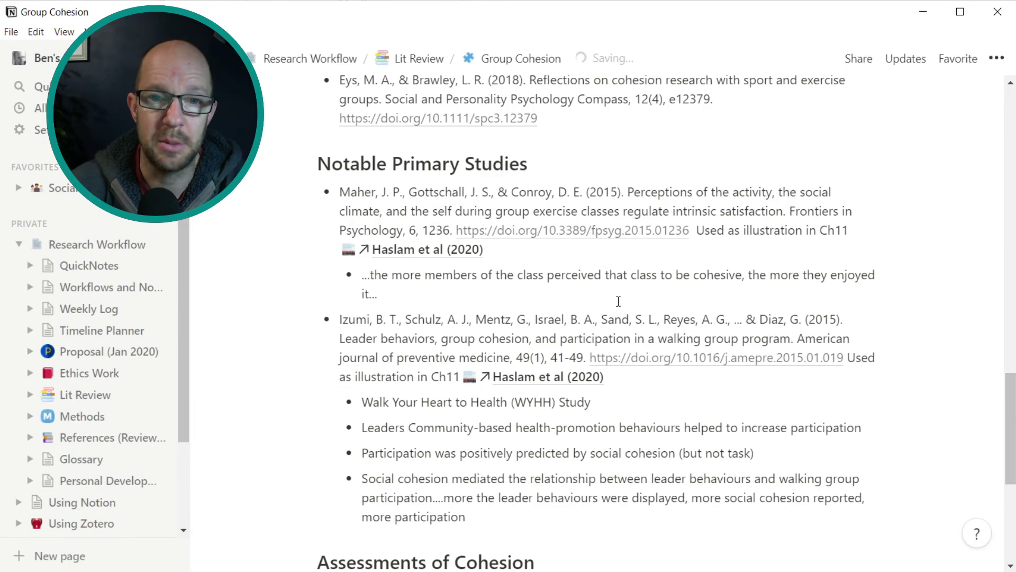
pyautogui.scroll(10, 617, 301)
pyautogui.scroll(8, 617, 301)
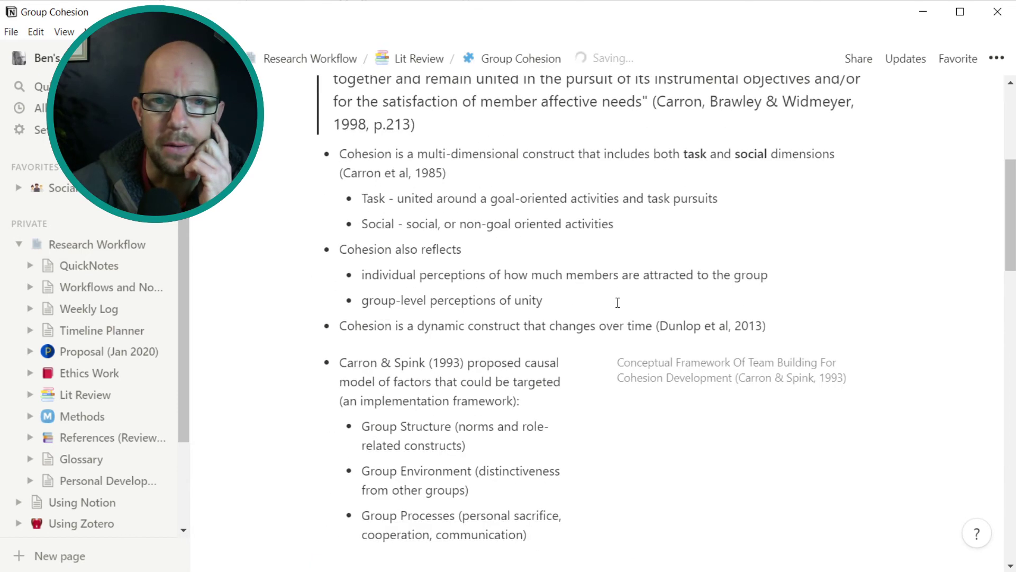
pyautogui.scroll(-8, 620, 306)
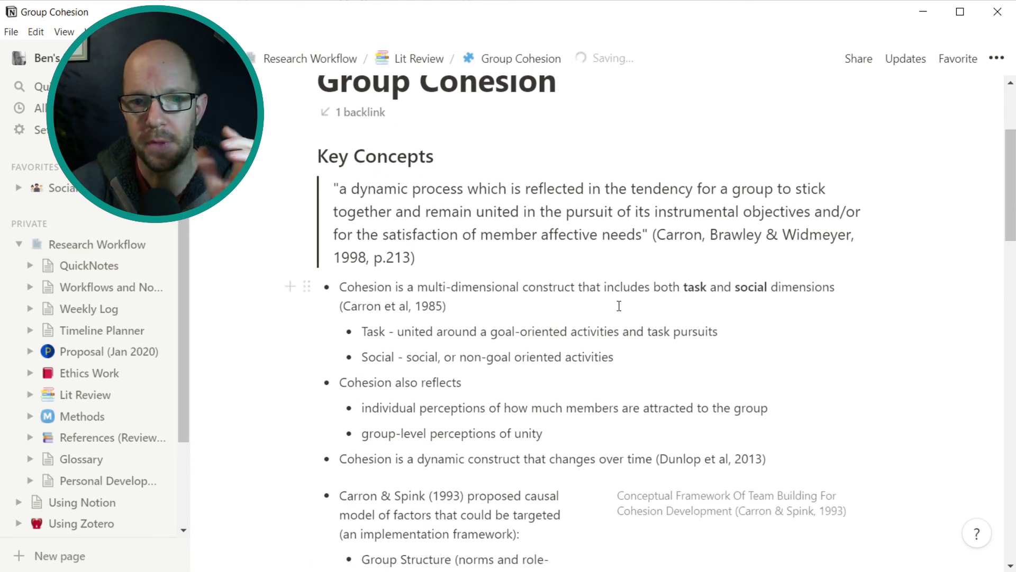
pyautogui.scroll(-5, 619, 306)
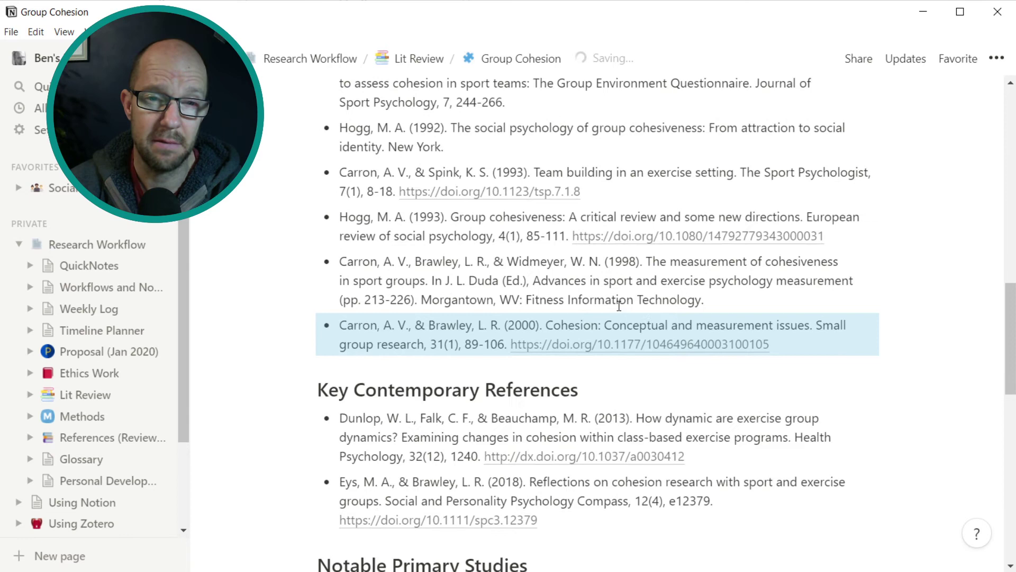
pyautogui.scroll(-3, 619, 306)
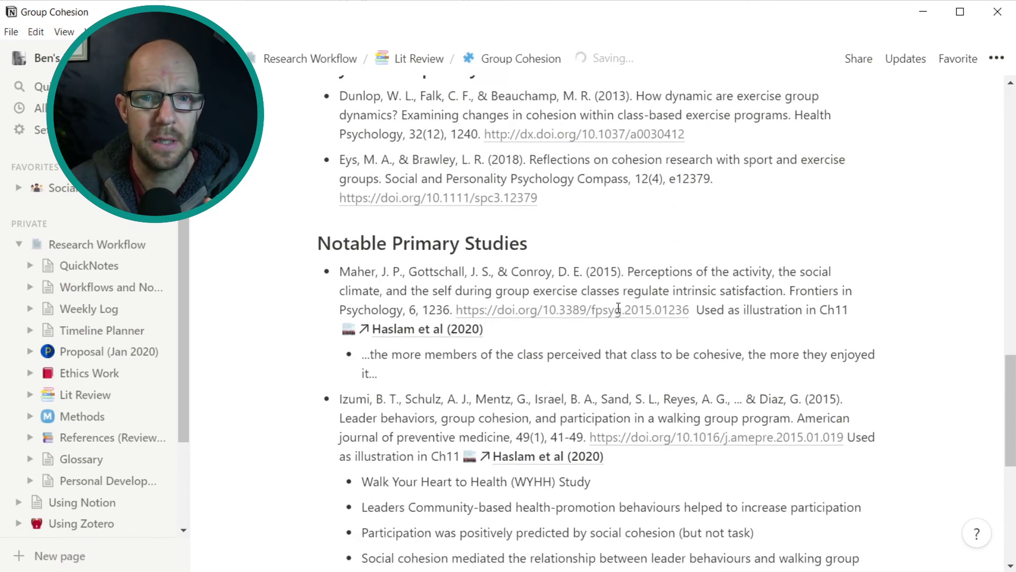
pyautogui.scroll(-2, 618, 308)
pyautogui.scroll(2, 618, 309)
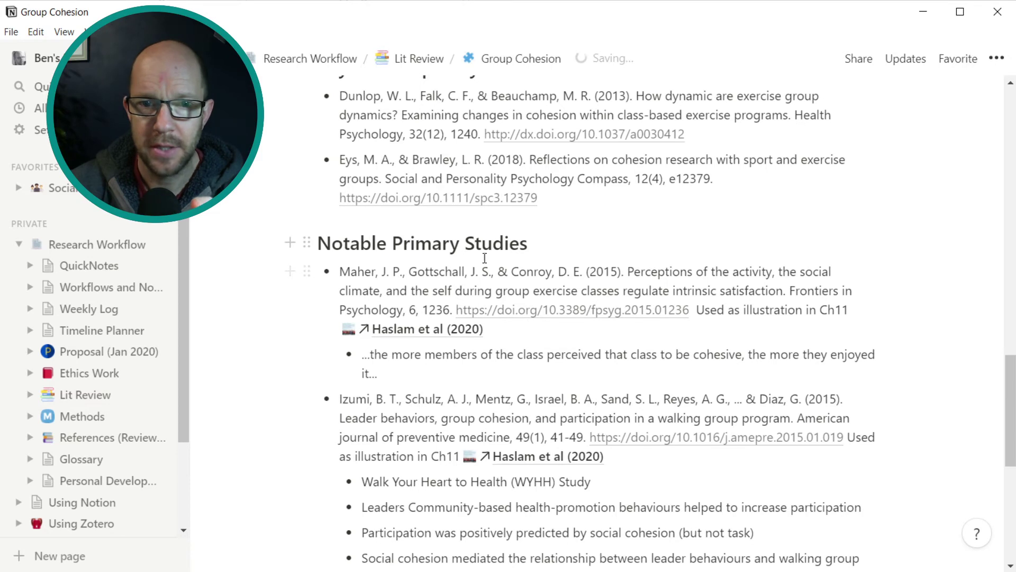
# - Open the Haslam et al (2020) reference page, then the References (Reviewed) database table
pyautogui.click(438, 331)
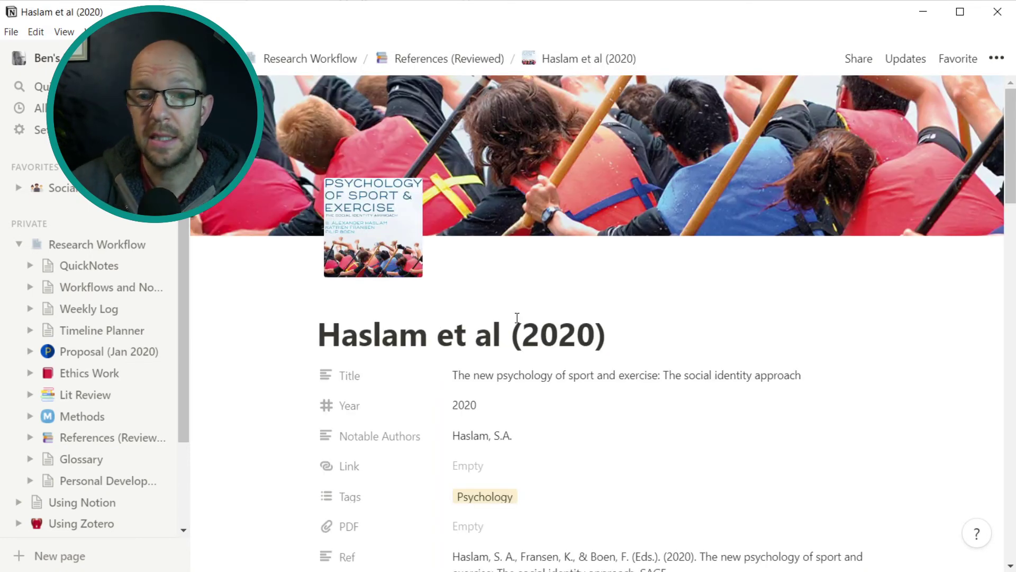
pyautogui.scroll(-2, 517, 317)
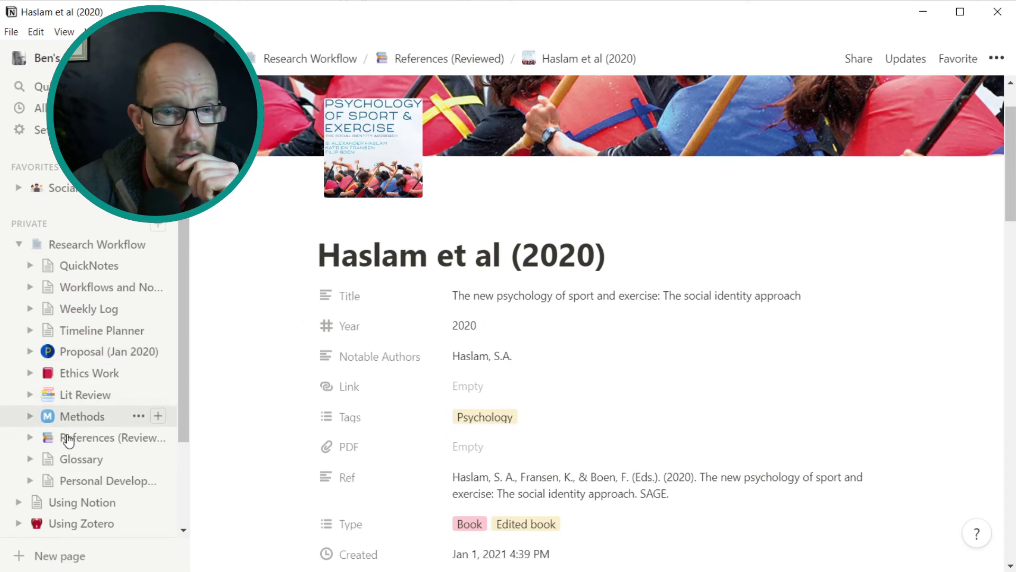
pyautogui.click(84, 444)
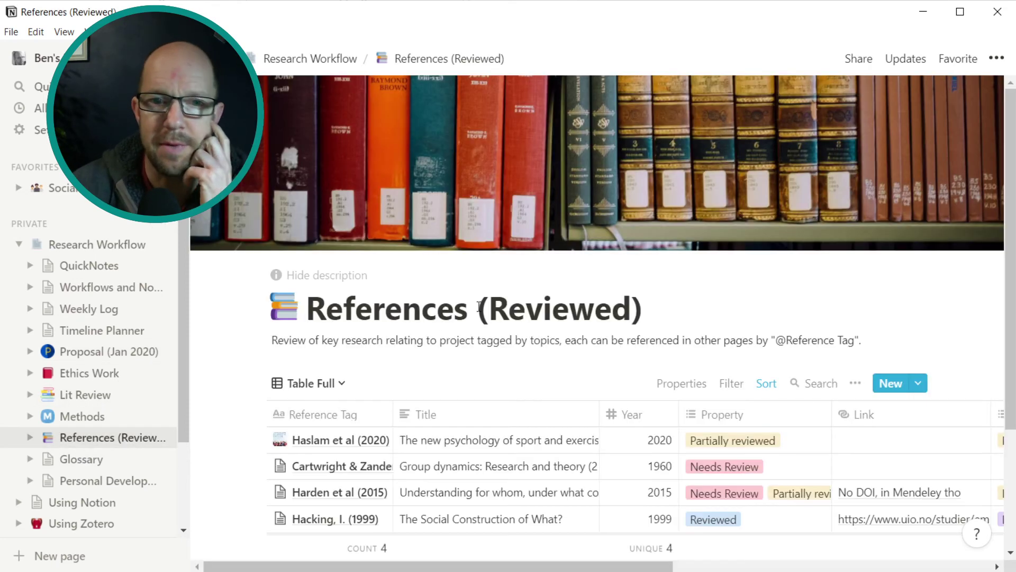
pyautogui.scroll(-2, 492, 314)
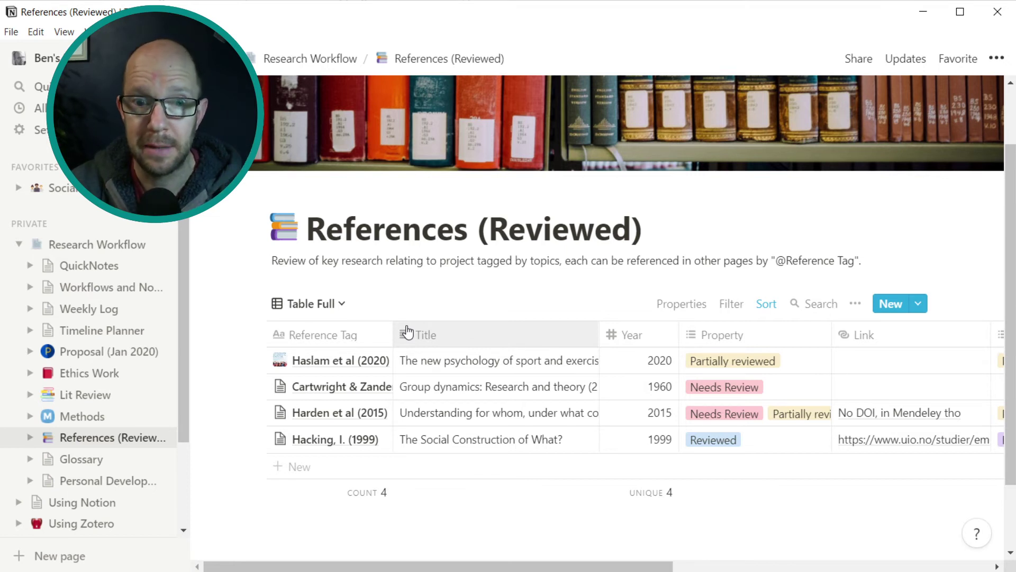
pyautogui.click(373, 361)
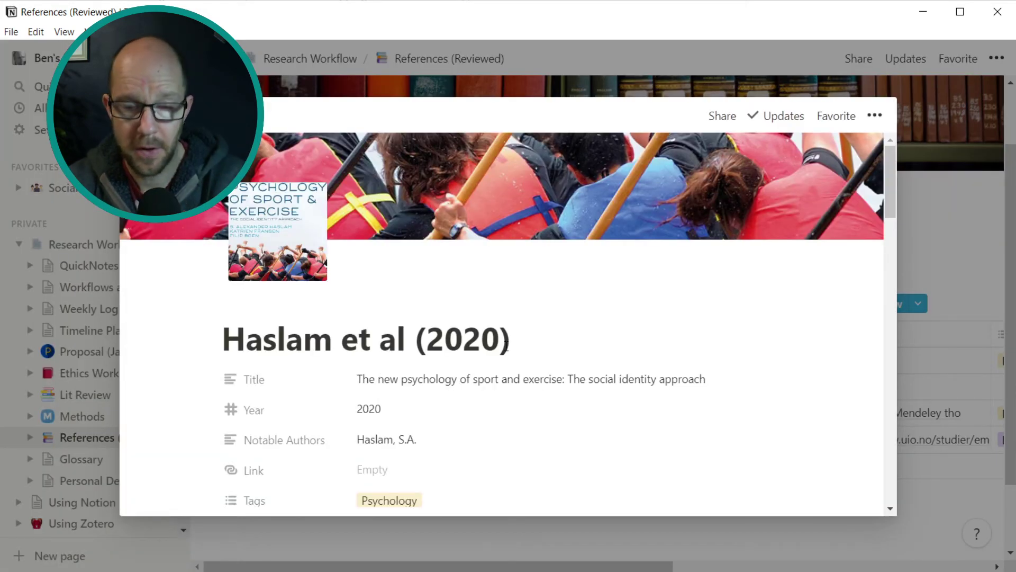
pyautogui.scroll(-2, 592, 327)
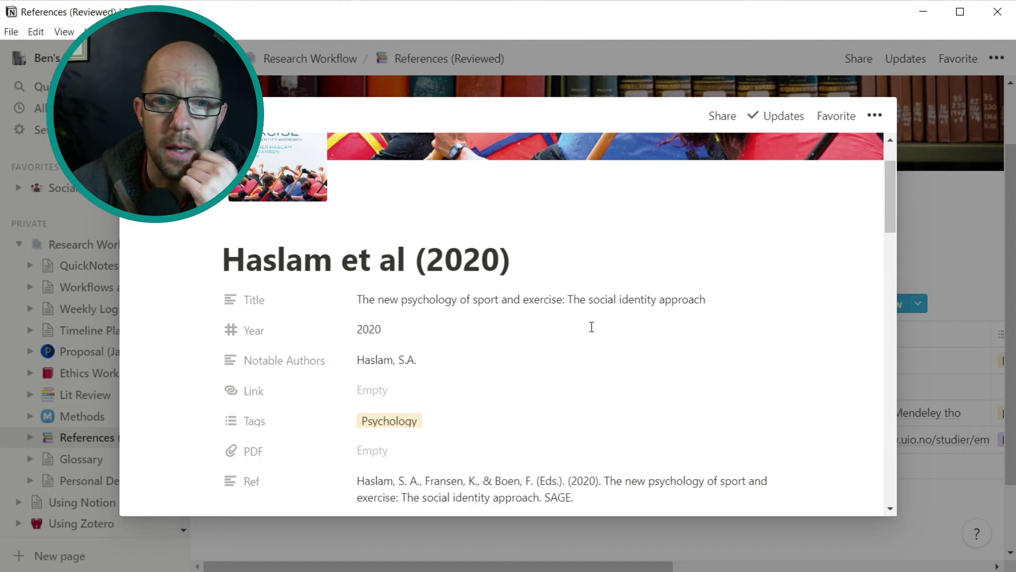
pyautogui.scroll(-3, 592, 327)
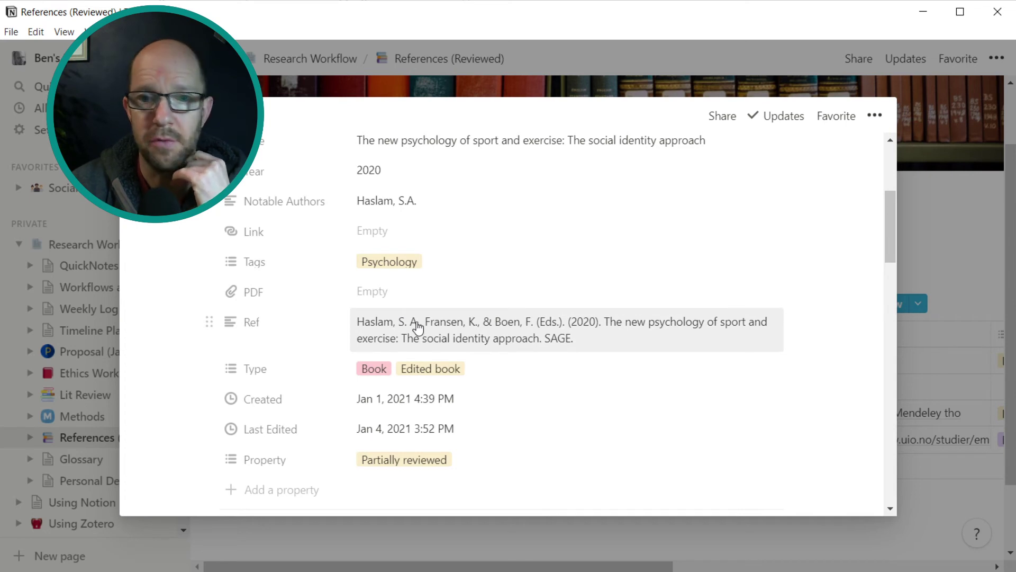
pyautogui.scroll(-2, 398, 330)
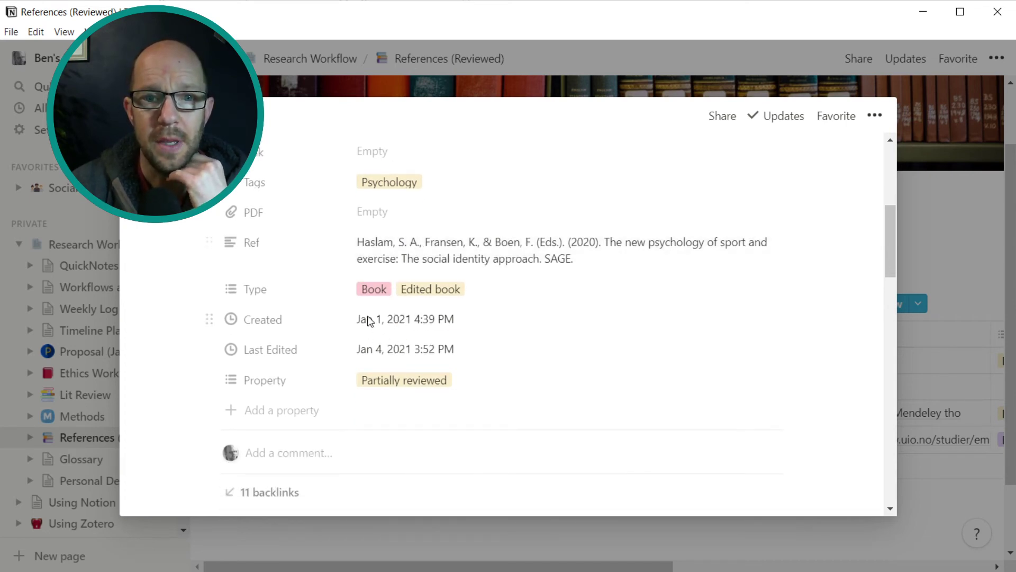
pyautogui.scroll(-2, 431, 378)
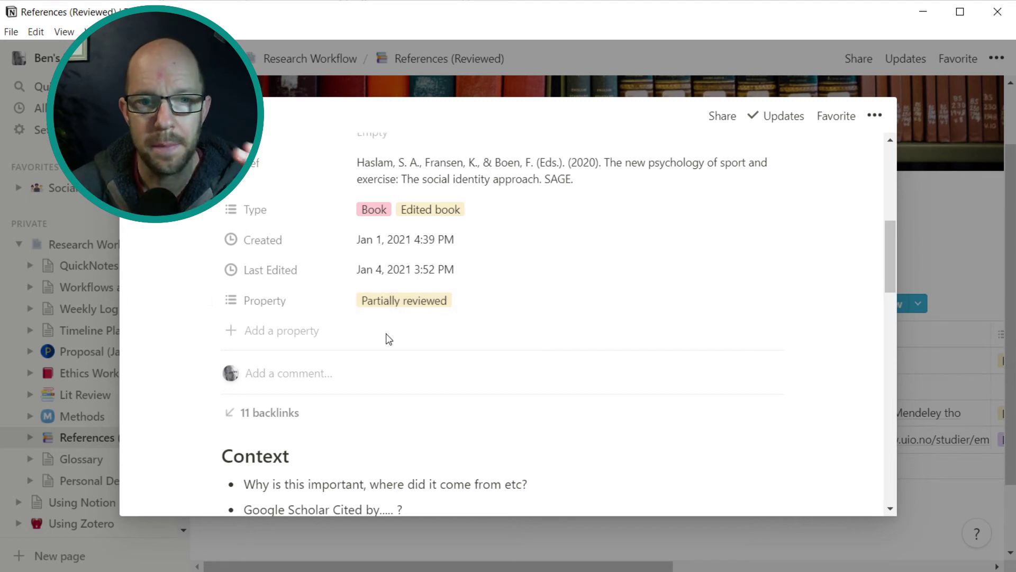
pyautogui.scroll(-1, 385, 338)
pyautogui.scroll(-3, 388, 341)
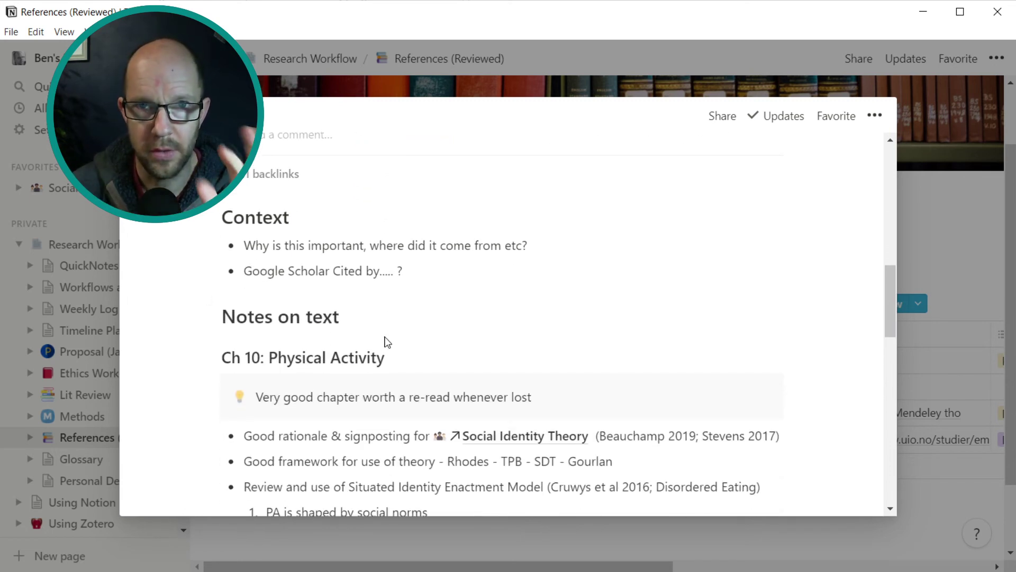
pyautogui.scroll(-1, 387, 340)
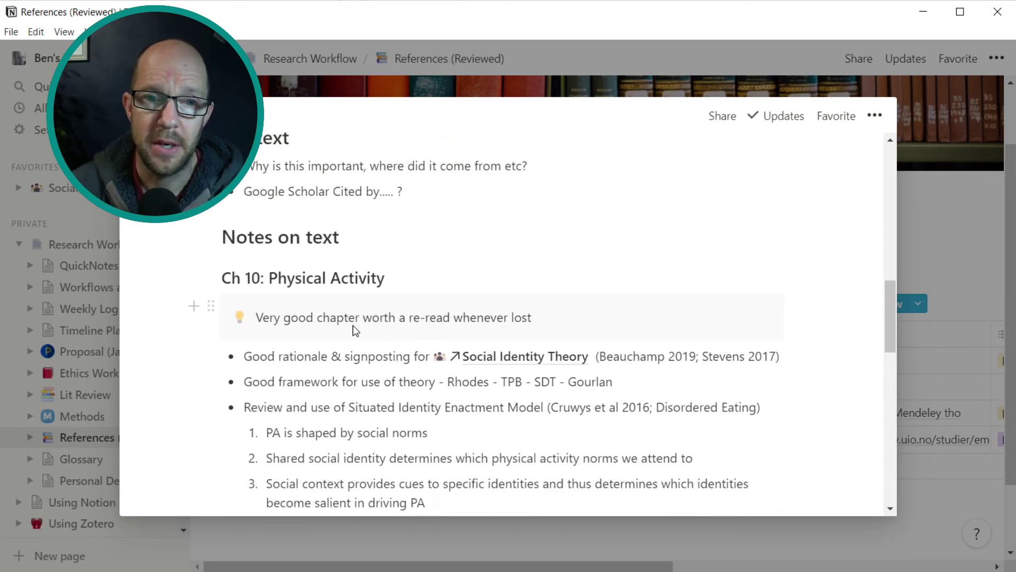
pyautogui.scroll(-1, 312, 299)
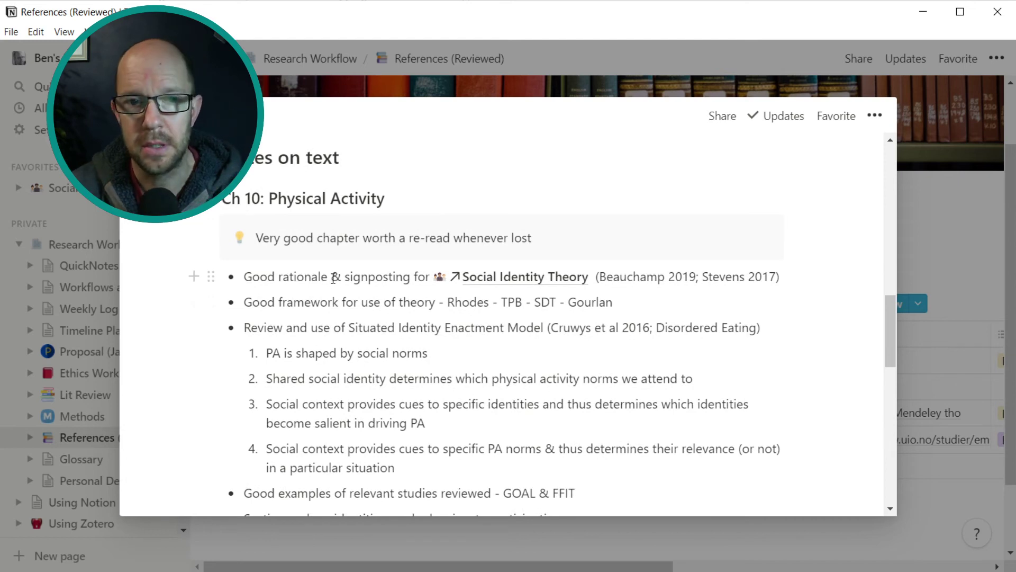
pyautogui.scroll(-1, 333, 289)
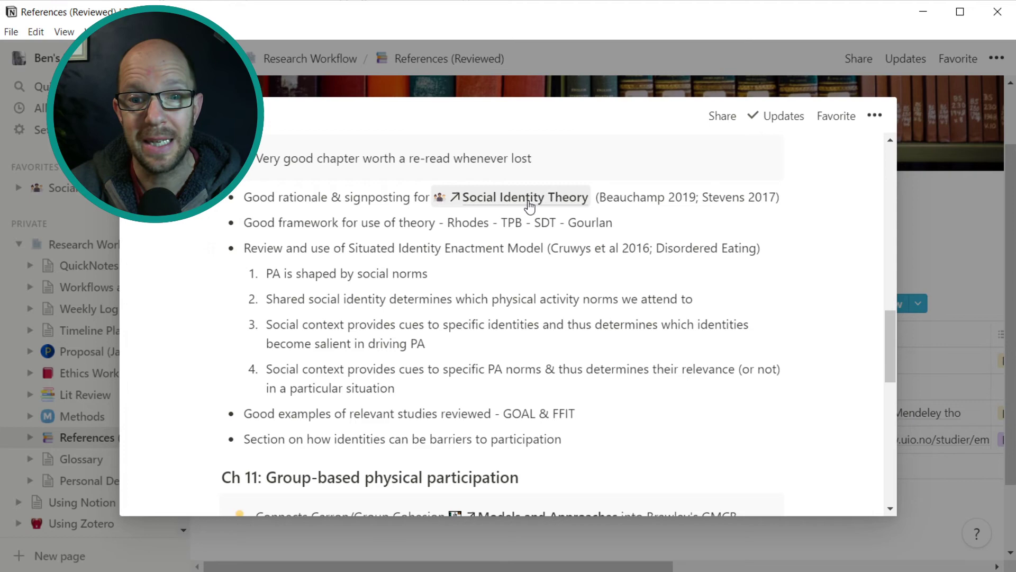
pyautogui.scroll(-2, 455, 360)
pyautogui.scroll(-1, 343, 342)
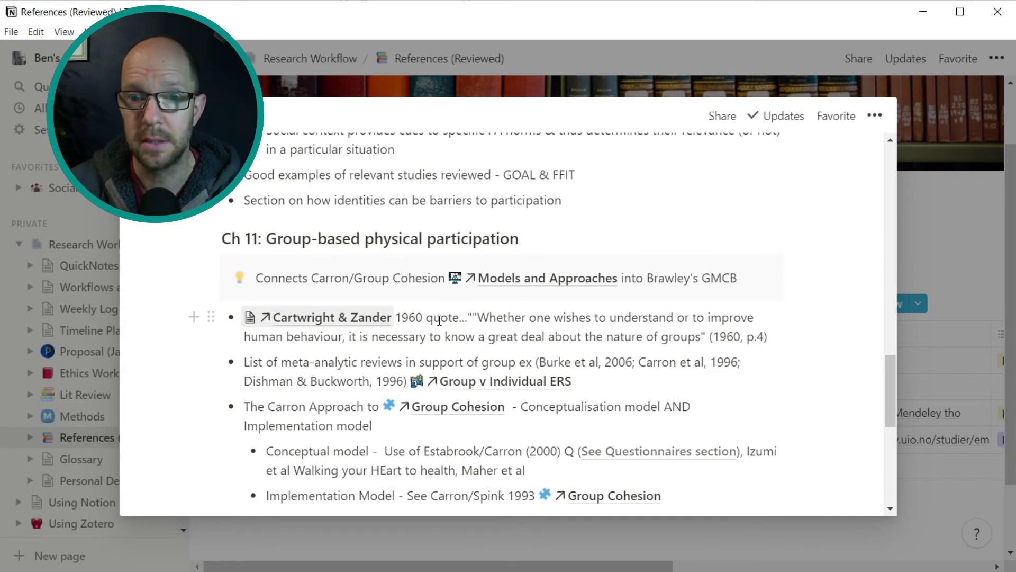
pyautogui.scroll(-2, 503, 328)
pyautogui.scroll(-3, 504, 352)
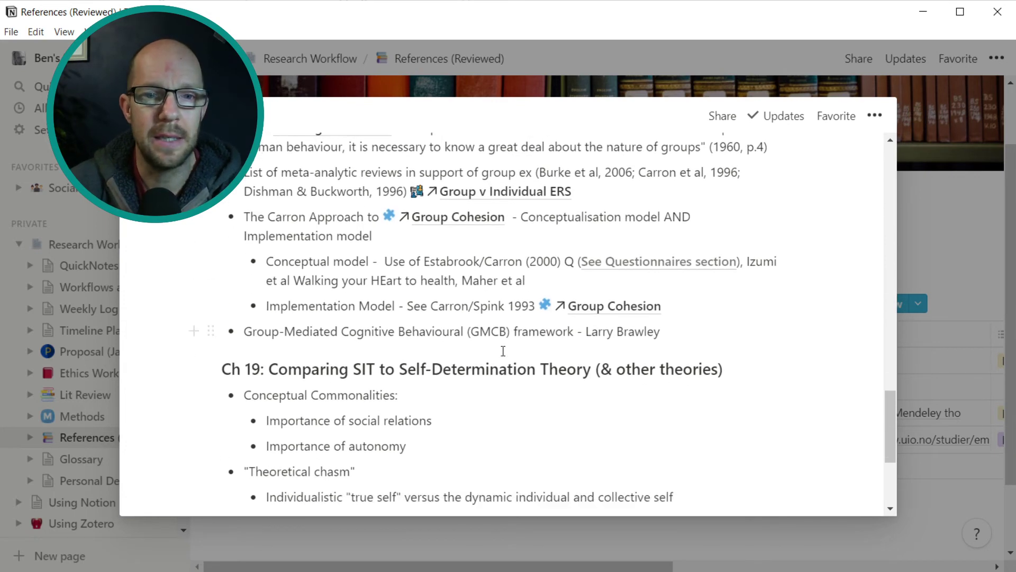
pyautogui.scroll(6, 503, 351)
pyautogui.scroll(10, 503, 351)
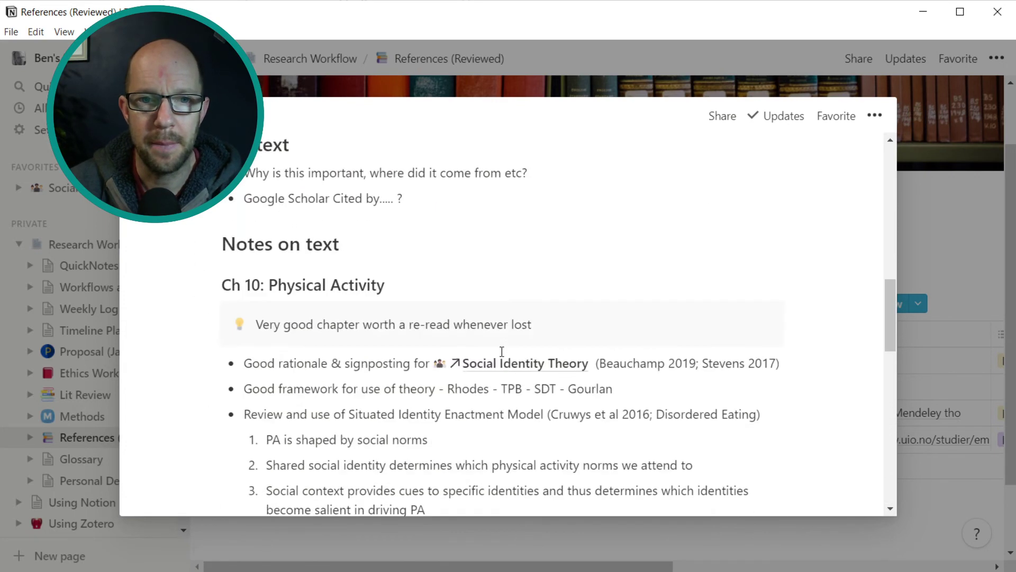
pyautogui.scroll(-3, 349, 352)
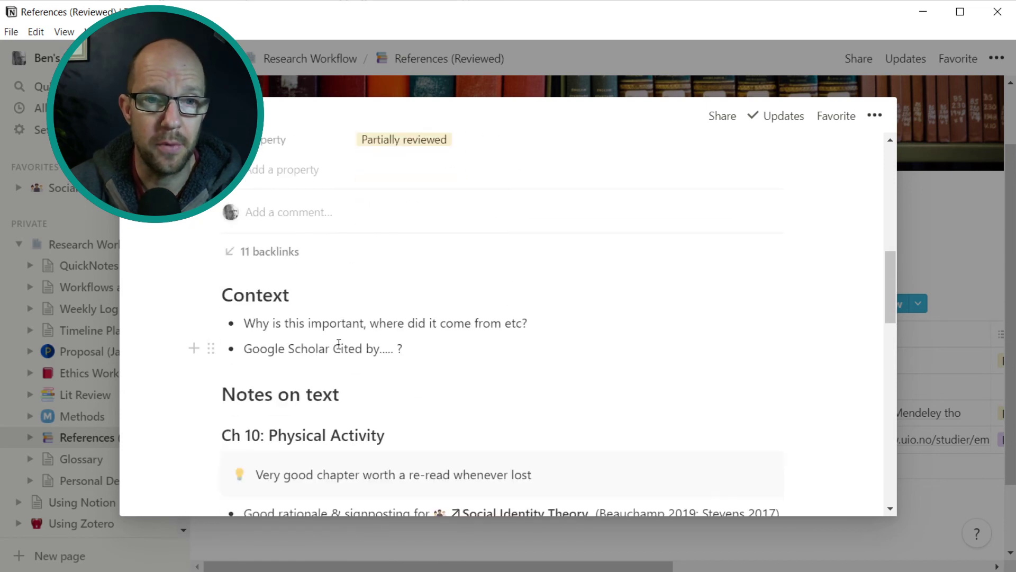
pyautogui.scroll(1, 328, 345)
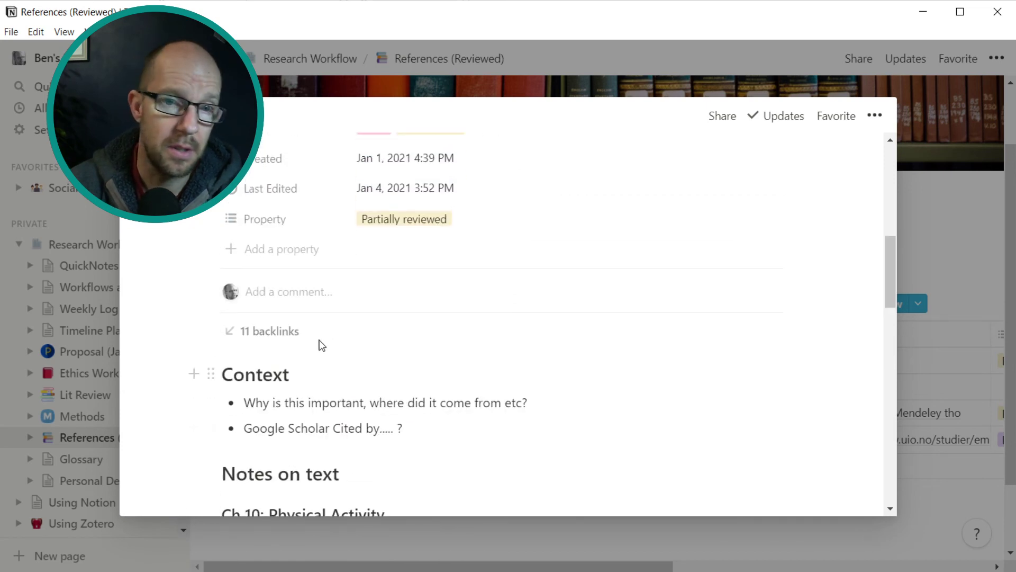
# - View the reference's 11 backlinks, then close the list and the page to return to the table
pyautogui.click(272, 337)
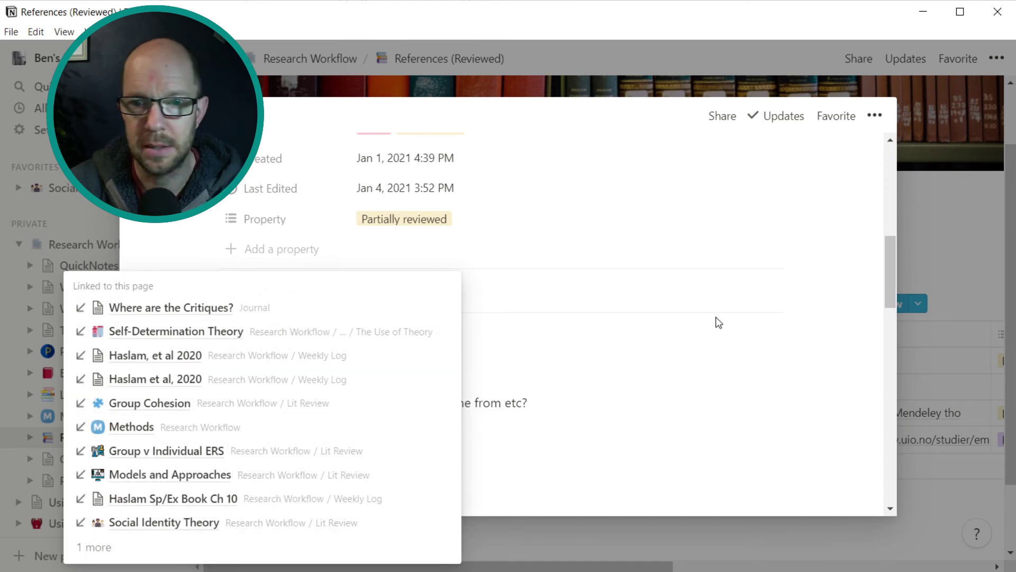
pyautogui.click(963, 190)
pyautogui.click(998, 205)
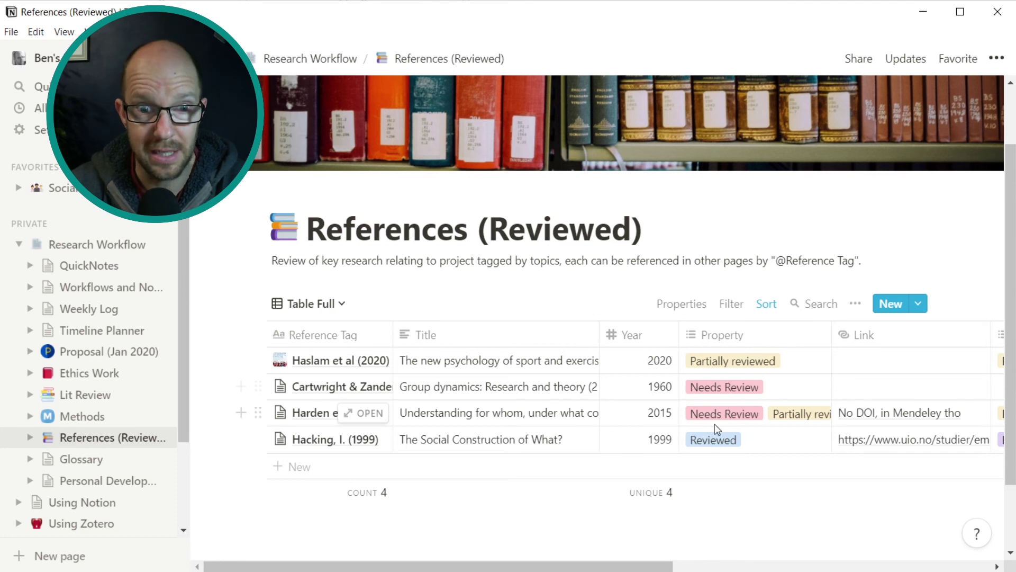
# - Show the Glossary table of six terms, including Social Constructionism and Meta-contrast Principle
pyautogui.click(75, 461)
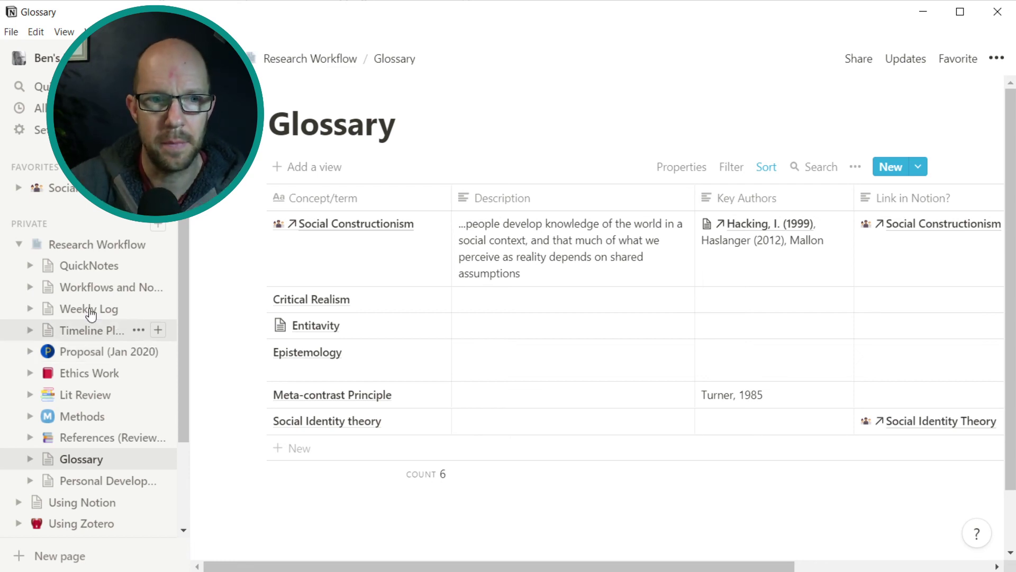
# - Bring up the Research Workflow dashboard and scroll through its QuickNotes and Research Tasks sections
pyautogui.click(103, 246)
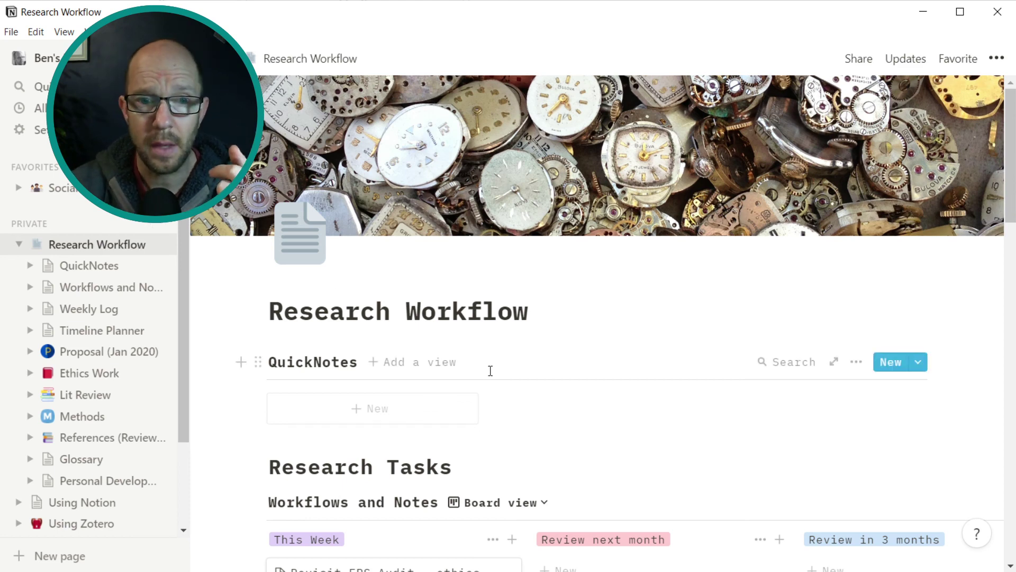
pyautogui.scroll(-2, 490, 371)
pyautogui.scroll(-8, 490, 371)
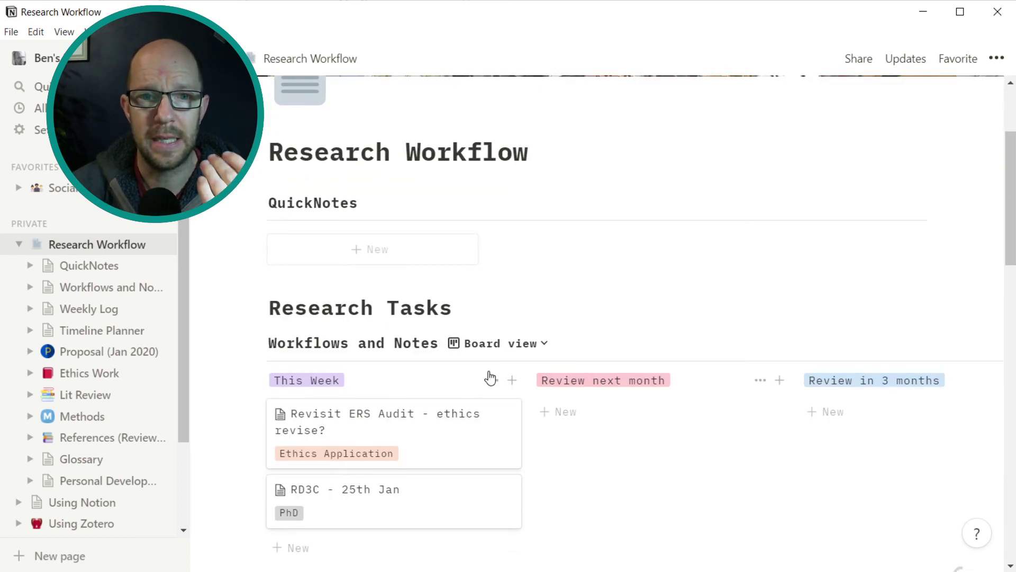
pyautogui.scroll(-10, 490, 374)
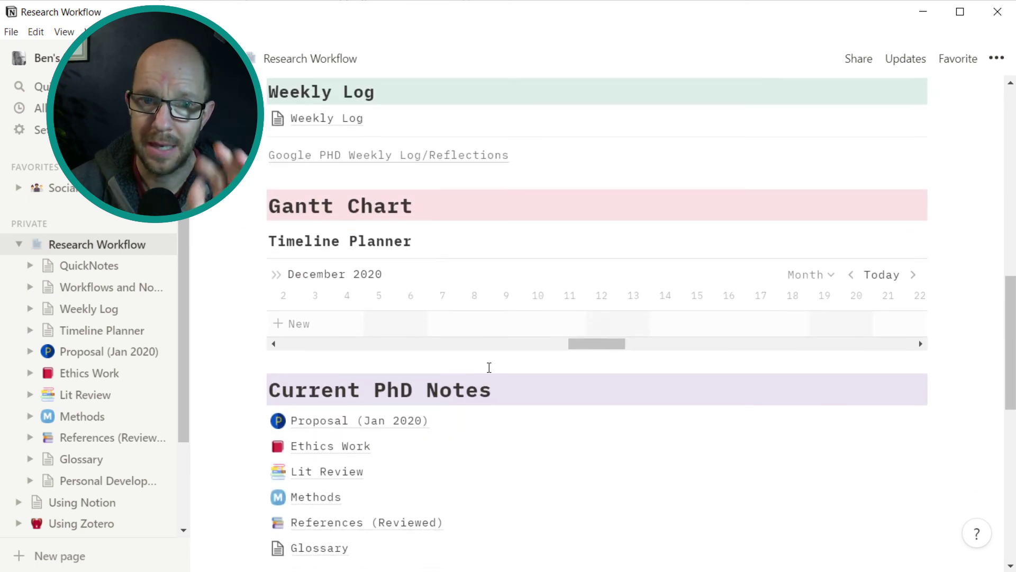
pyautogui.scroll(-6, 490, 374)
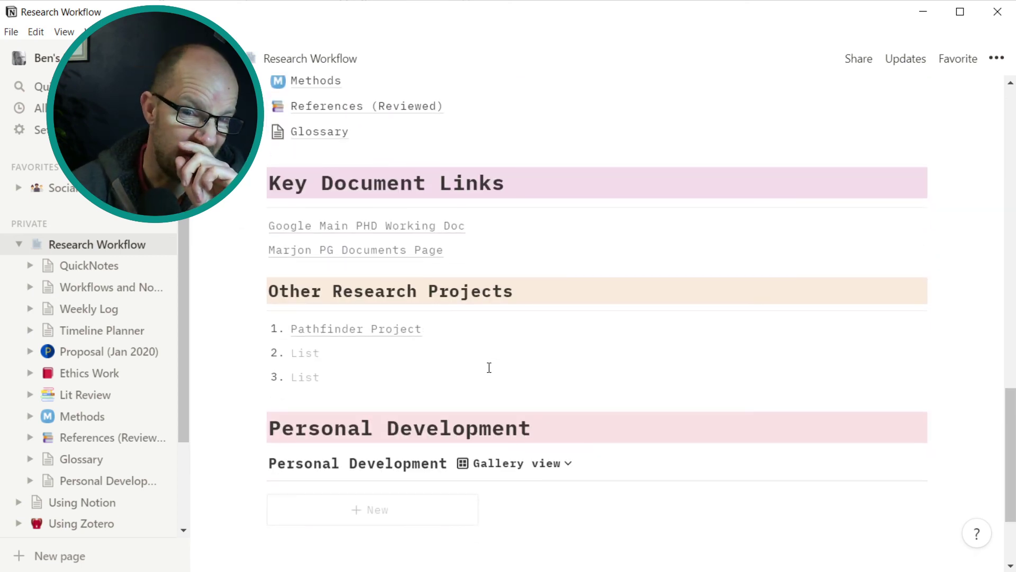
pyautogui.scroll(12, 490, 371)
pyautogui.scroll(-2, 488, 370)
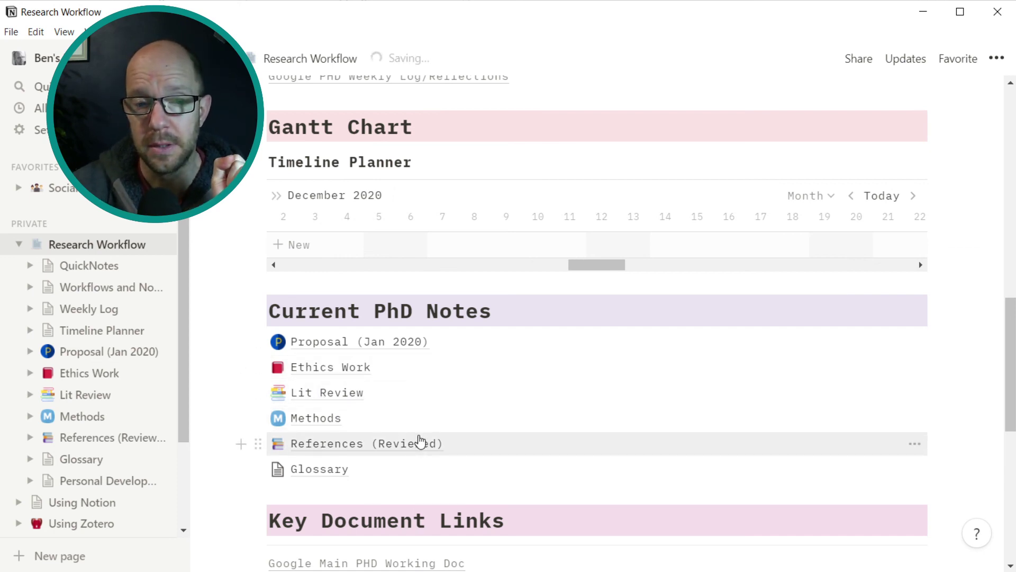
pyautogui.scroll(13, 420, 444)
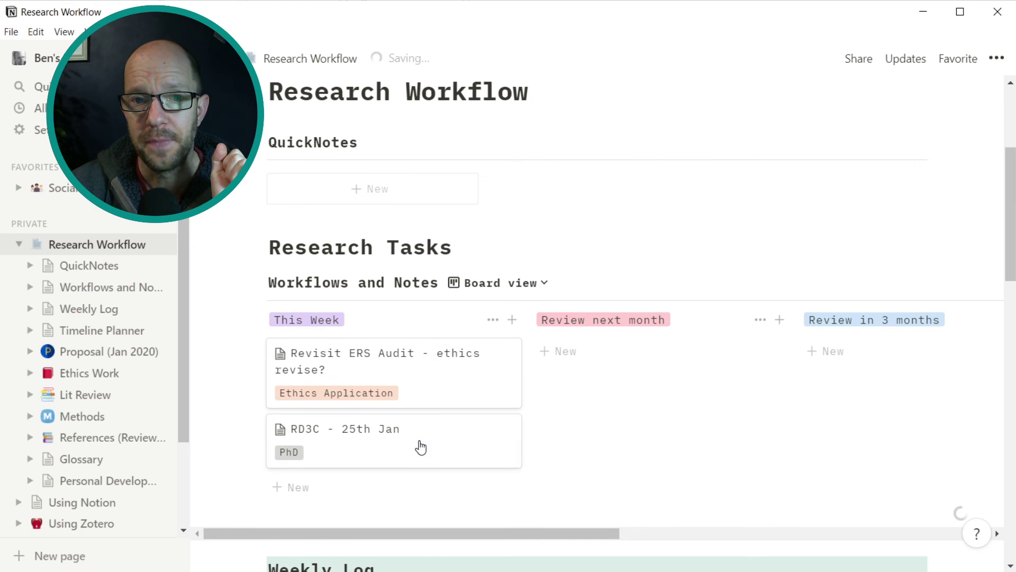
pyautogui.scroll(2, 420, 447)
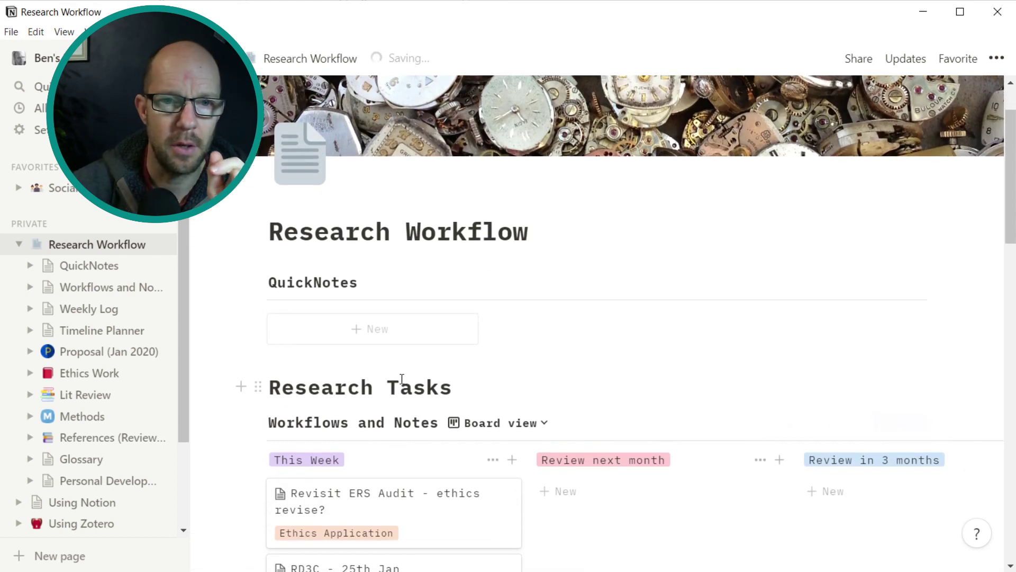
pyautogui.scroll(-3, 397, 347)
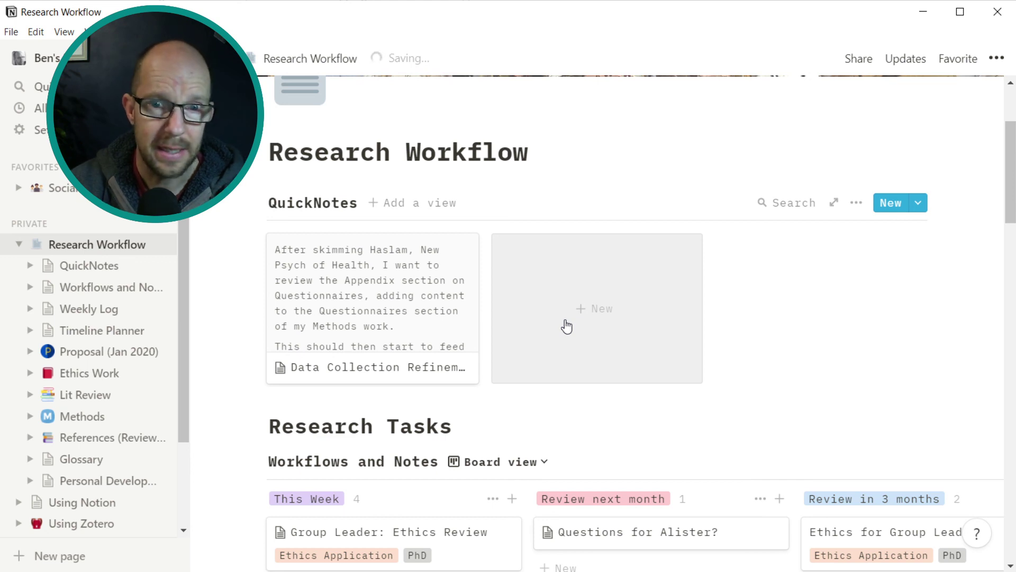
pyautogui.scroll(-2, 556, 318)
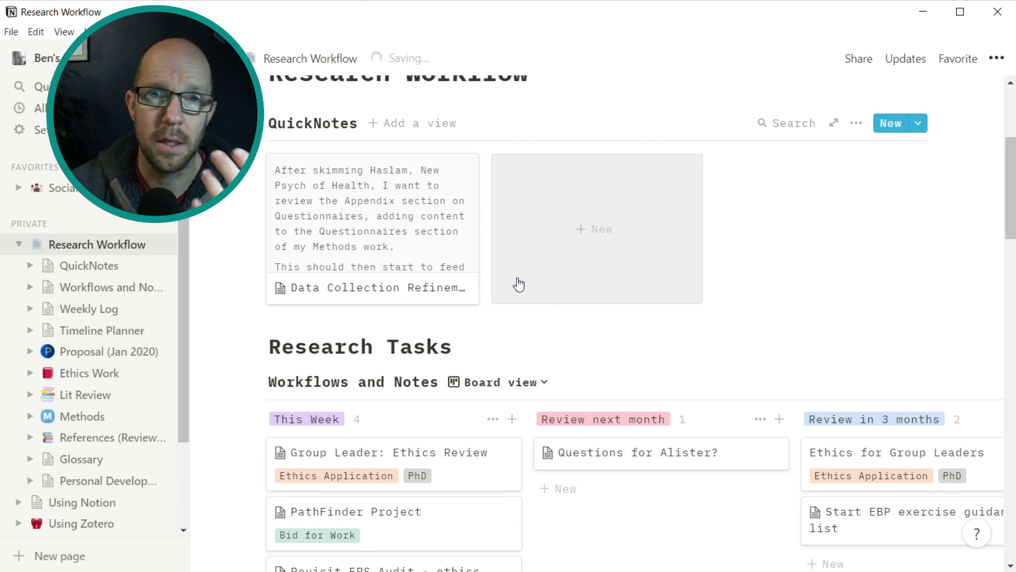
pyautogui.scroll(-2, 519, 285)
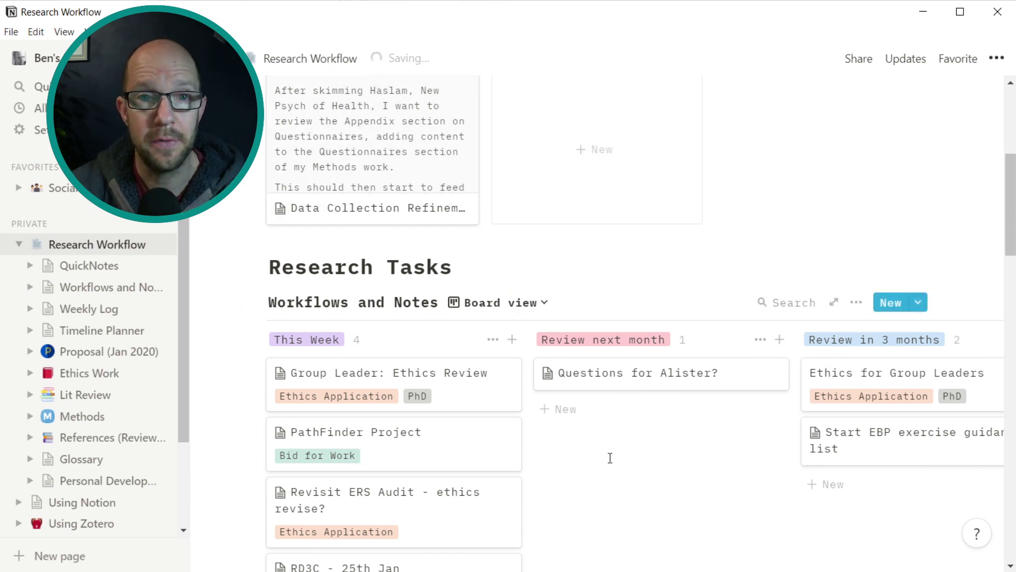
pyautogui.scroll(4, 390, 321)
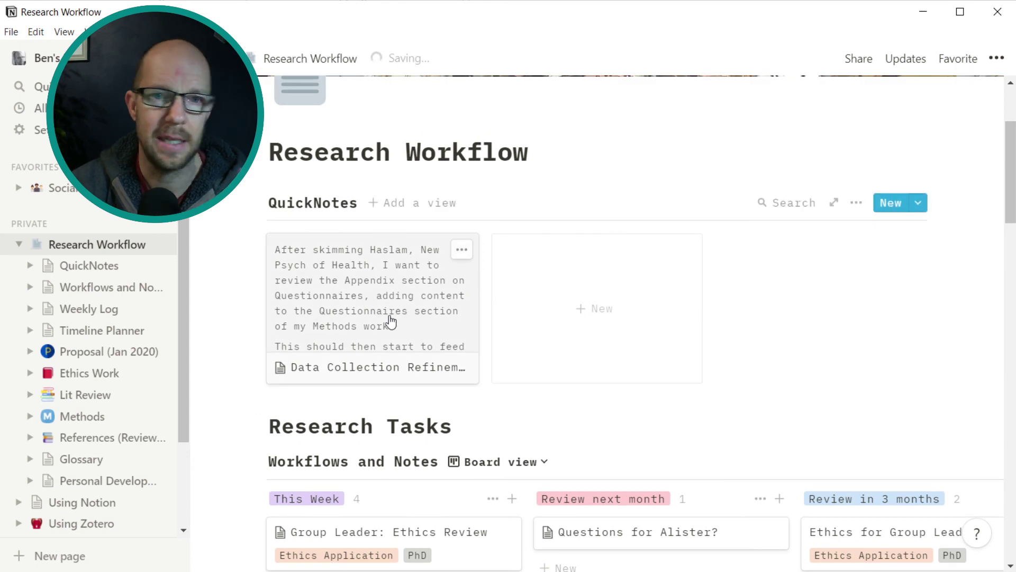
pyautogui.scroll(-10, 391, 321)
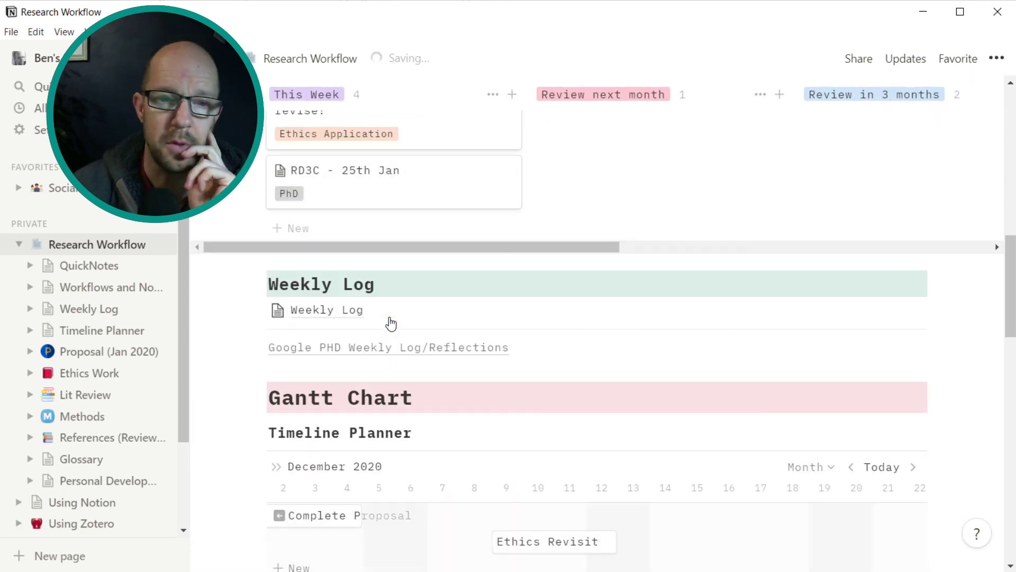
pyautogui.scroll(-7, 391, 323)
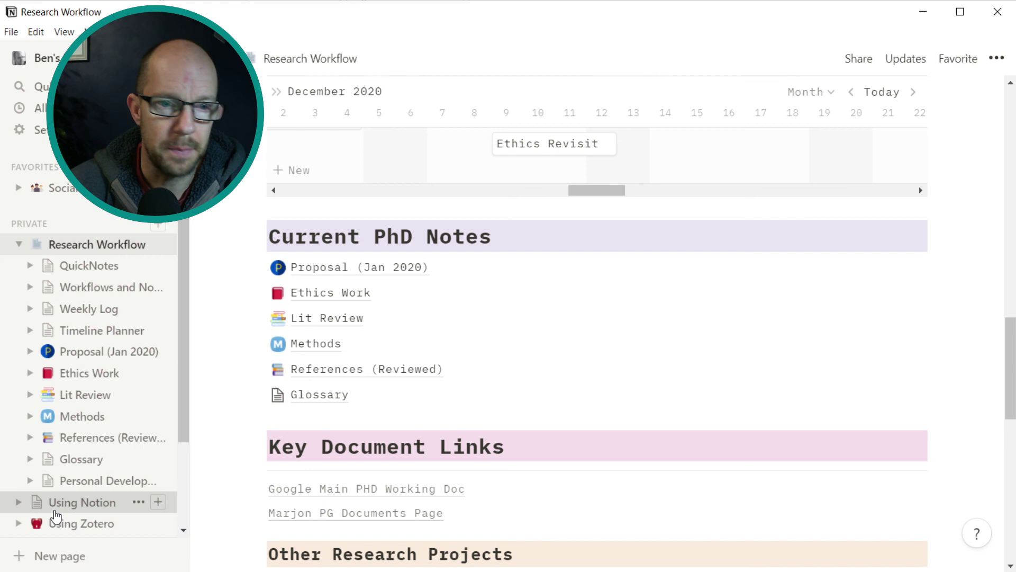
pyautogui.click(56, 516)
pyautogui.scroll(-2, 593, 363)
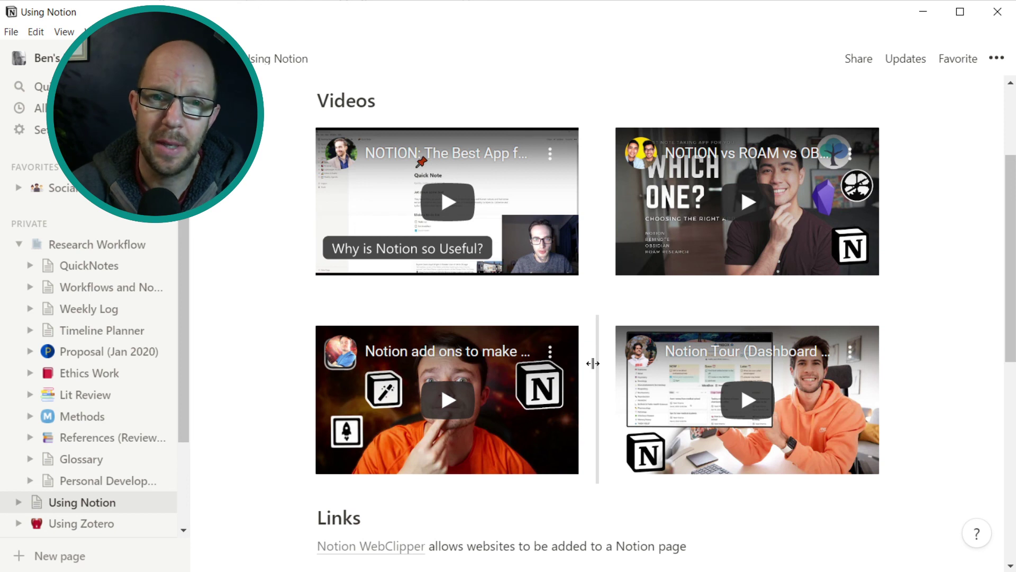
pyautogui.click(433, 207)
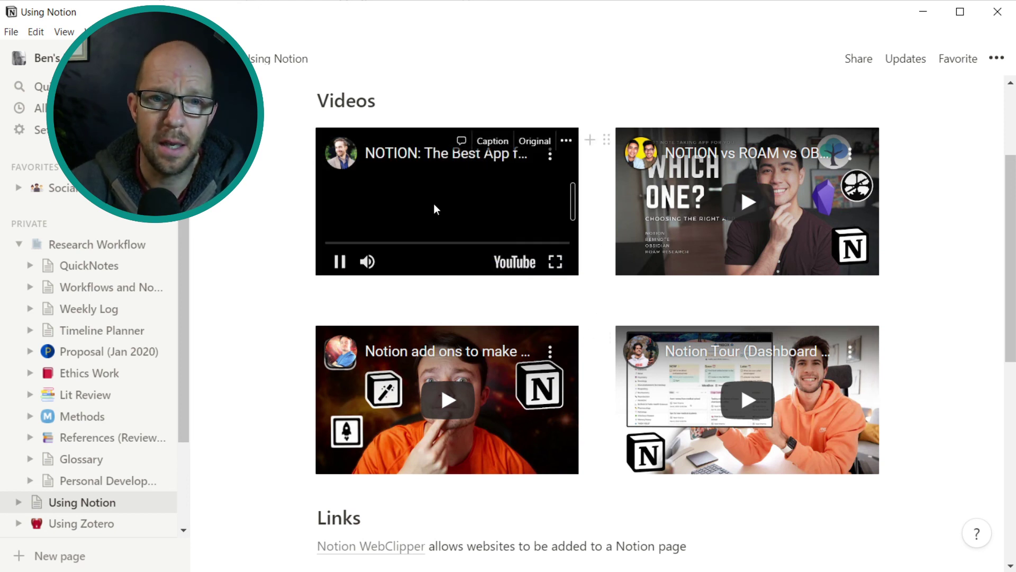
pyautogui.click(341, 261)
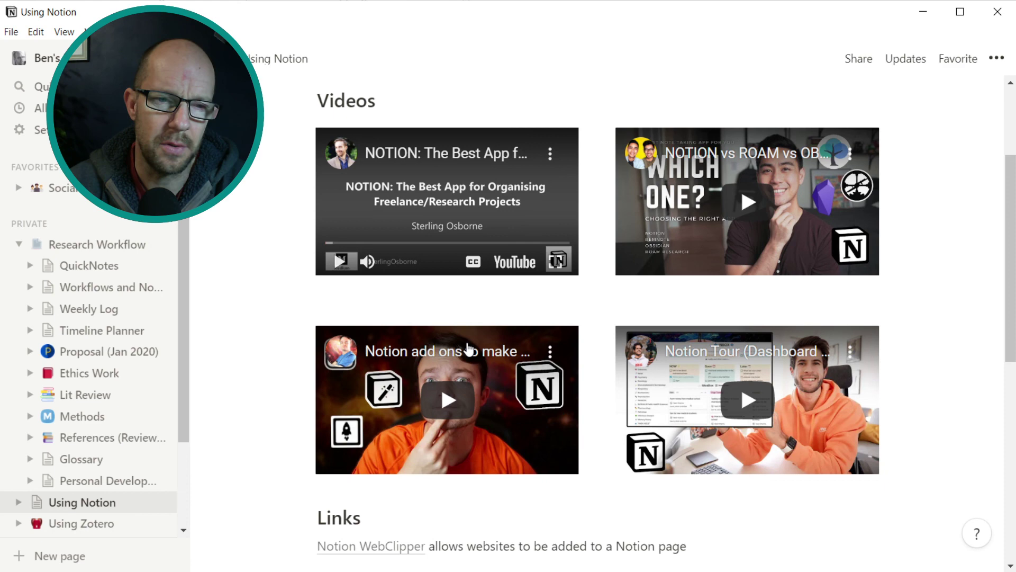
pyautogui.click(84, 246)
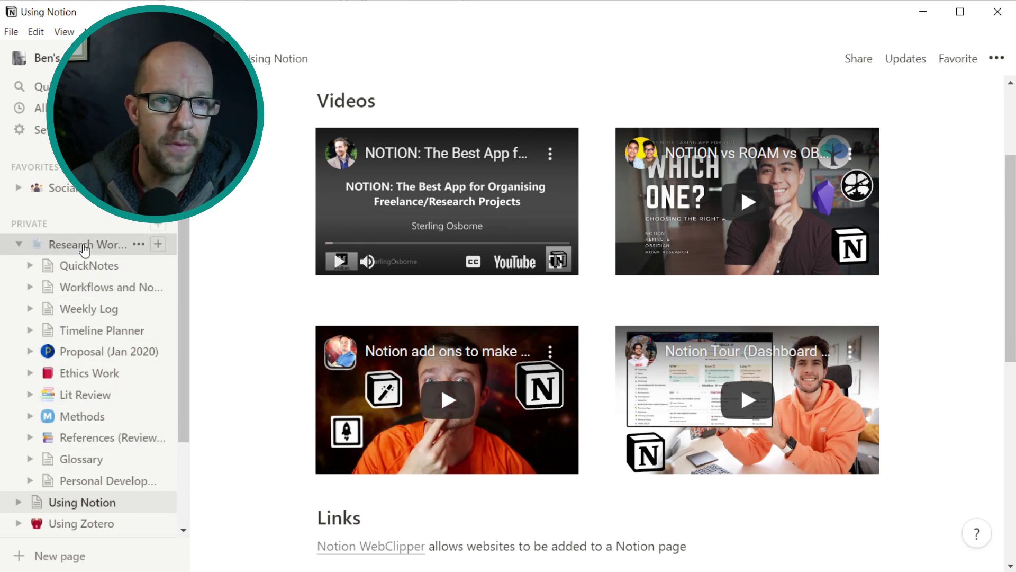